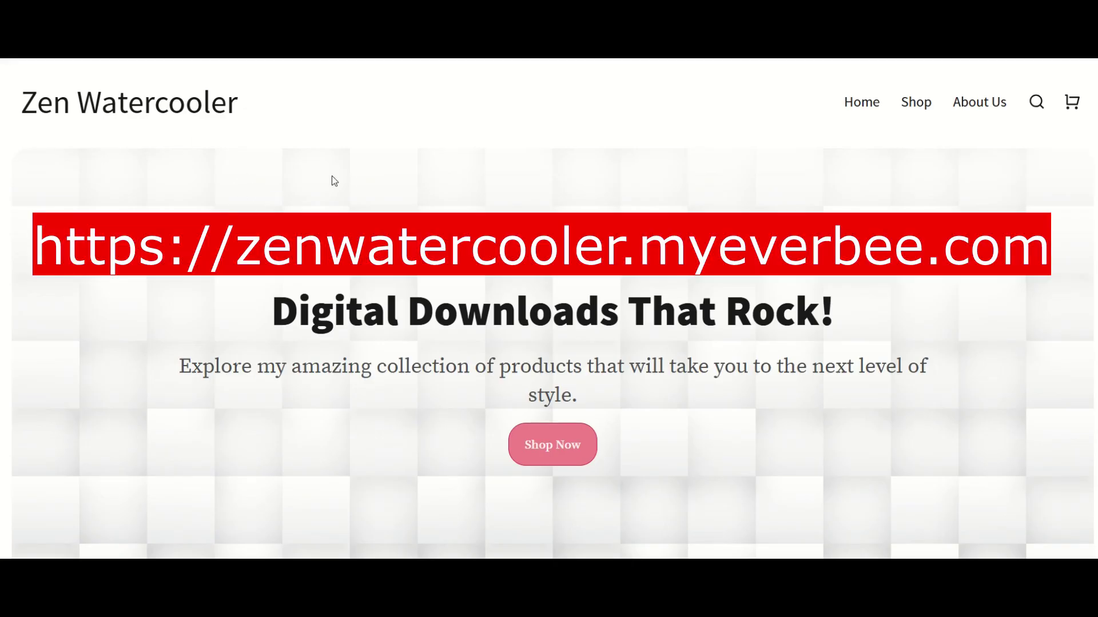
Scroll through the EverBee Store page to check for existing content
{"action": "scroll", "coordinate": [792, 212], "scroll_direction": "down", "scroll_amount": 8}
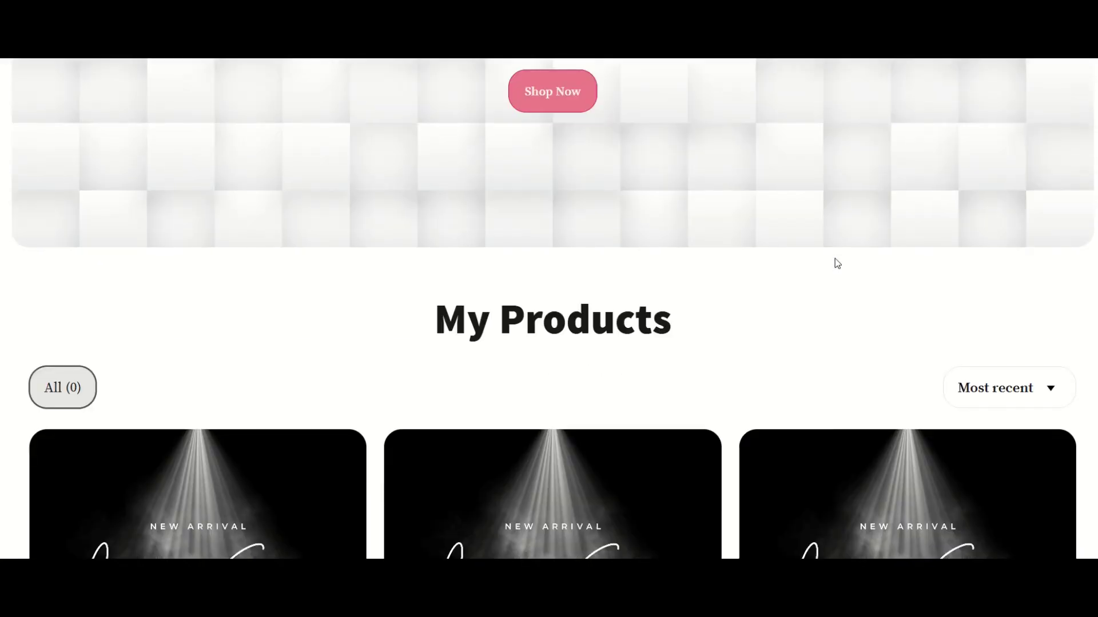
{"action": "scroll", "coordinate": [834, 259], "scroll_direction": "down", "scroll_amount": 3}
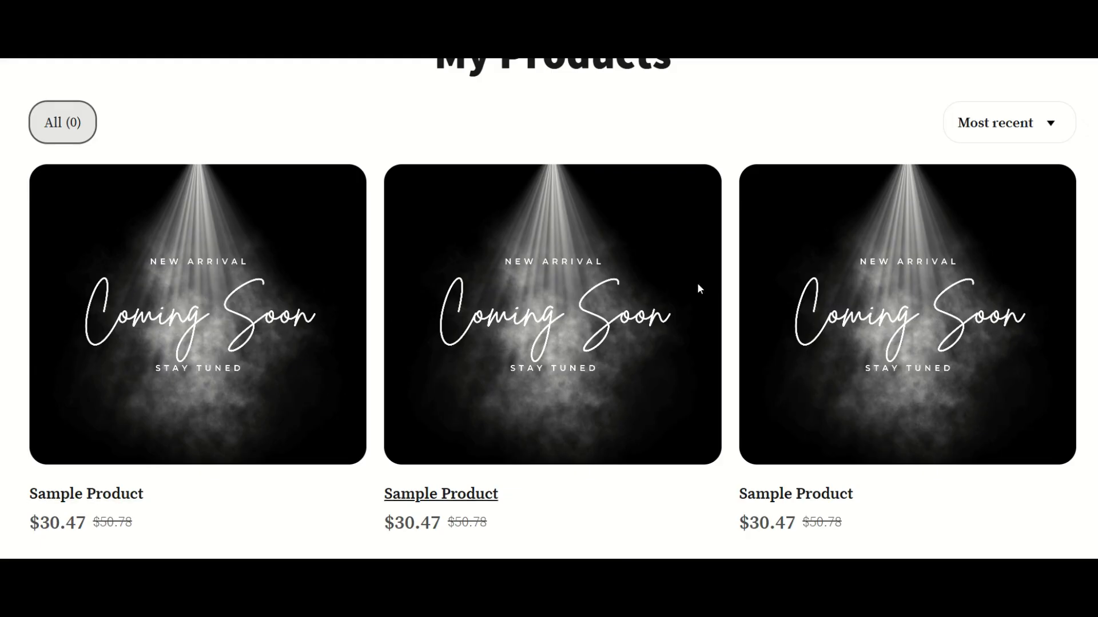
{"action": "scroll", "coordinate": [800, 283], "scroll_direction": "down", "scroll_amount": 1}
{"action": "scroll", "coordinate": [869, 282], "scroll_direction": "down", "scroll_amount": 6}
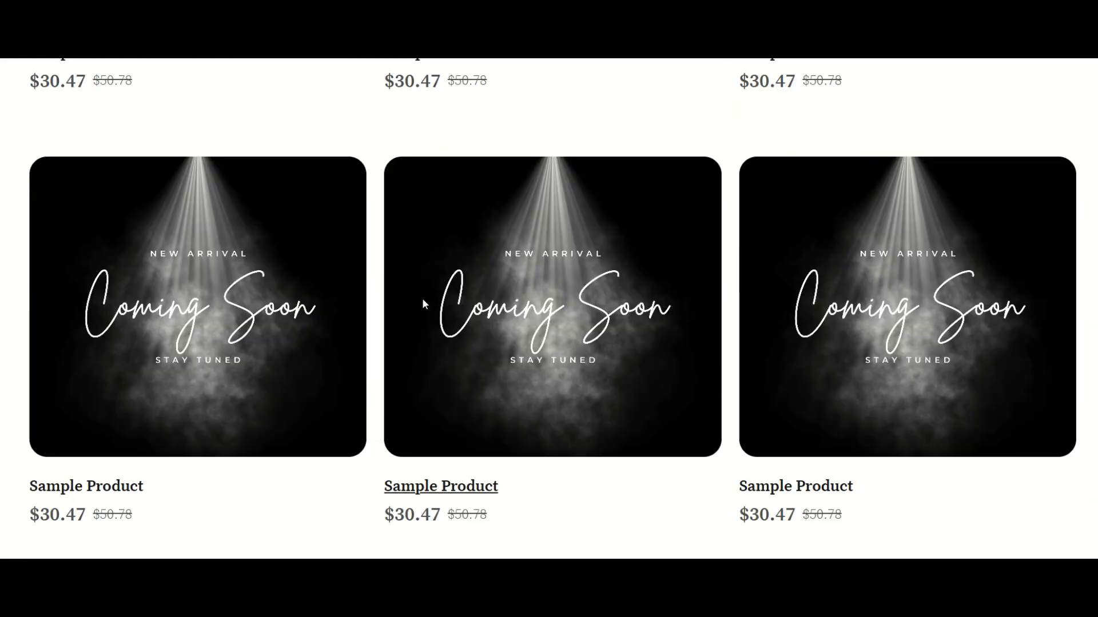
{"action": "scroll", "coordinate": [199, 314], "scroll_direction": "down", "scroll_amount": 2}
{"action": "scroll", "coordinate": [197, 311], "scroll_direction": "down", "scroll_amount": 5}
{"action": "scroll", "coordinate": [490, 306], "scroll_direction": "down", "scroll_amount": 3}
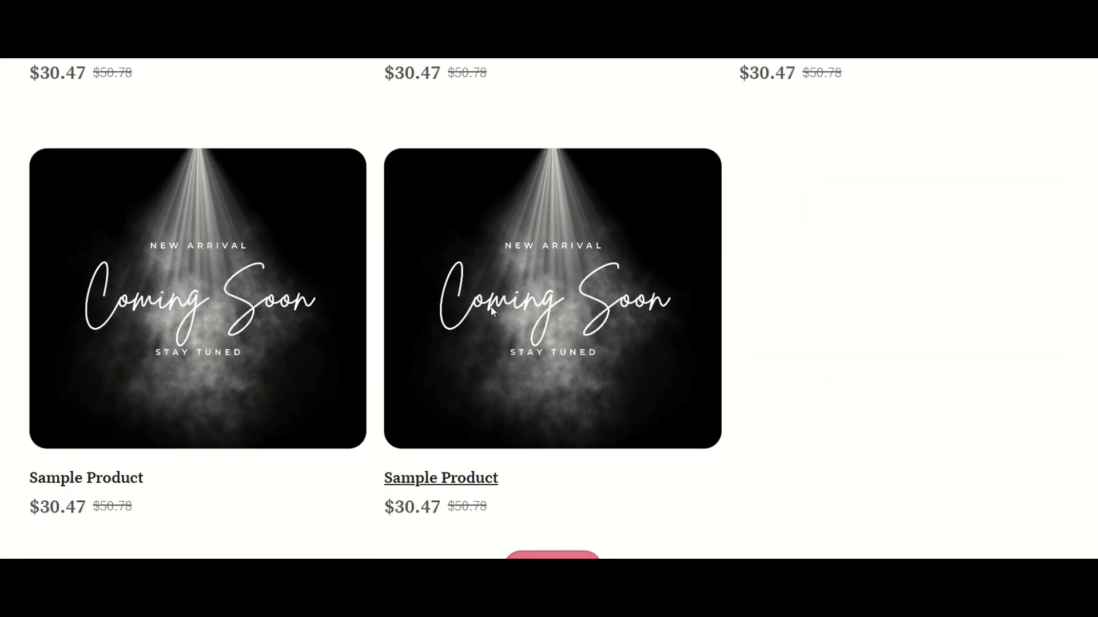
{"action": "scroll", "coordinate": [513, 296], "scroll_direction": "up", "scroll_amount": 13}
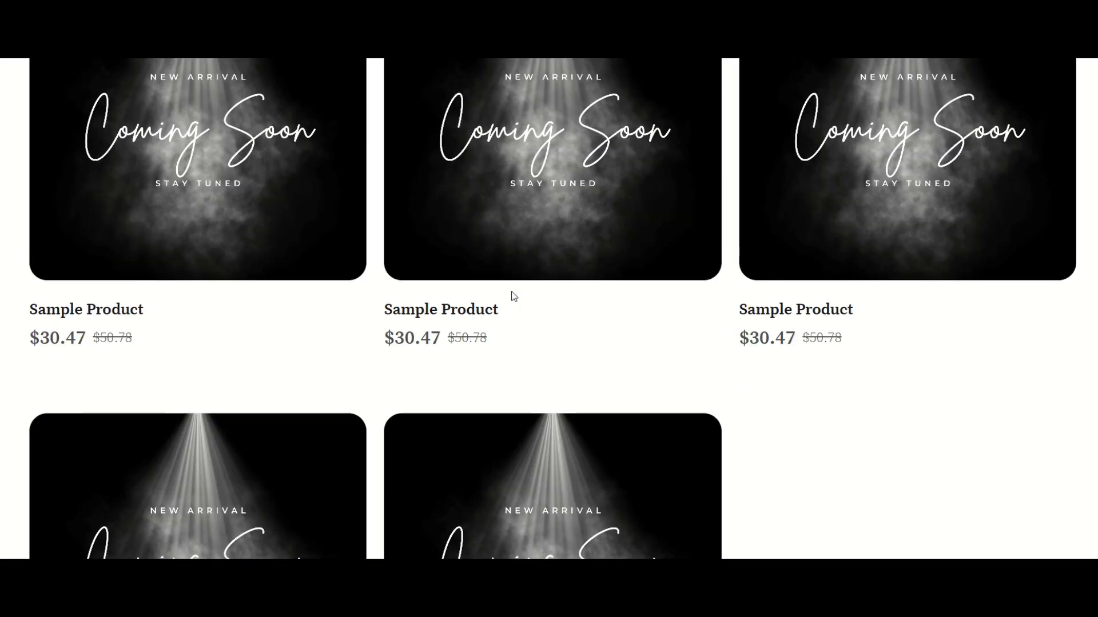
{"action": "scroll", "coordinate": [512, 297], "scroll_direction": "up", "scroll_amount": 12}
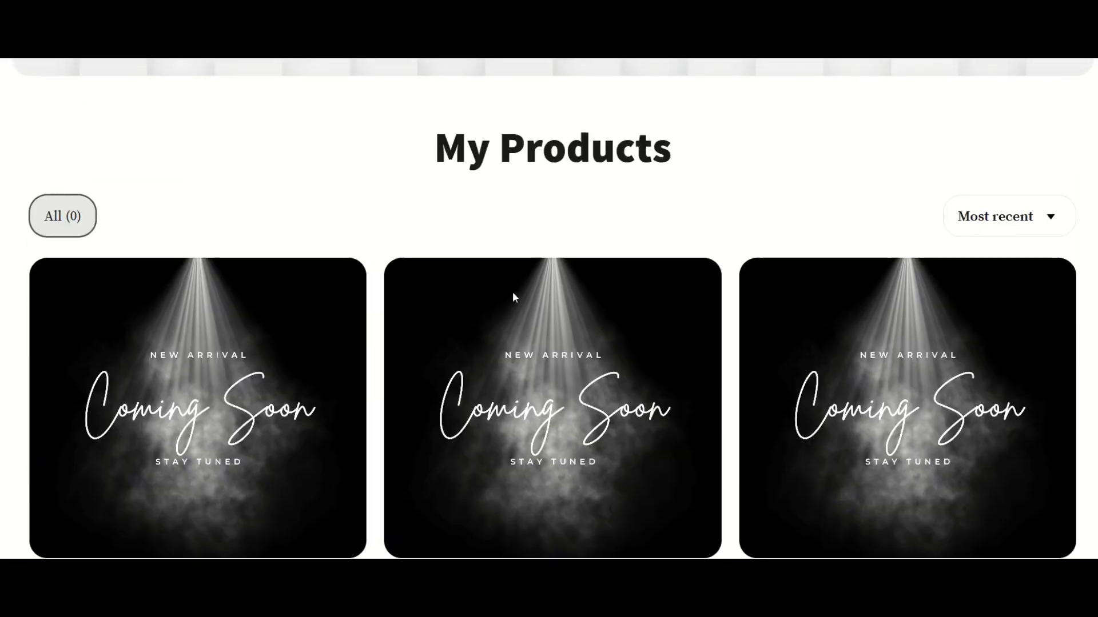
{"action": "scroll", "coordinate": [780, 310], "scroll_direction": "down", "scroll_amount": 6}
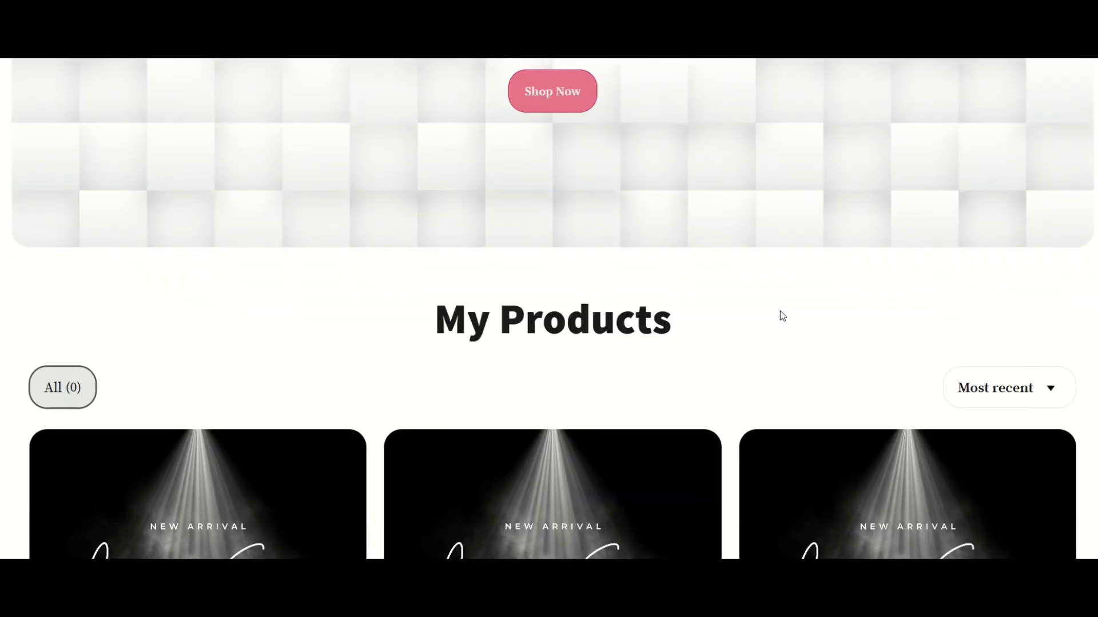
{"action": "scroll", "coordinate": [780, 310], "scroll_direction": "up", "scroll_amount": 6}
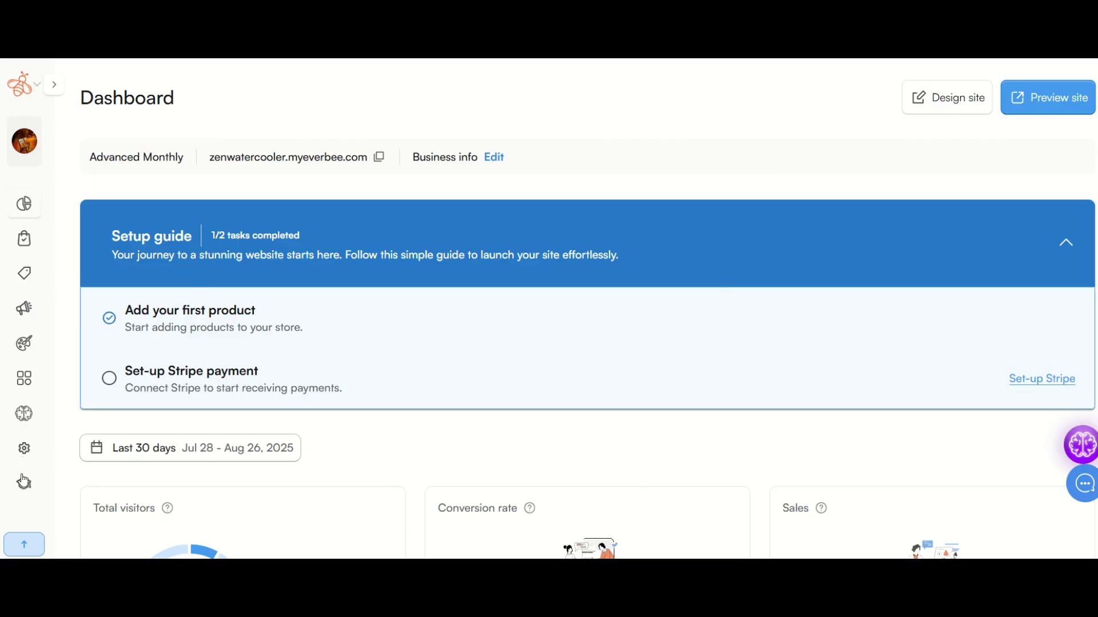
Expand the sidebar and open Products > Products, which lists 0 products
{"action": "left_click", "coordinate": [29, 153]}
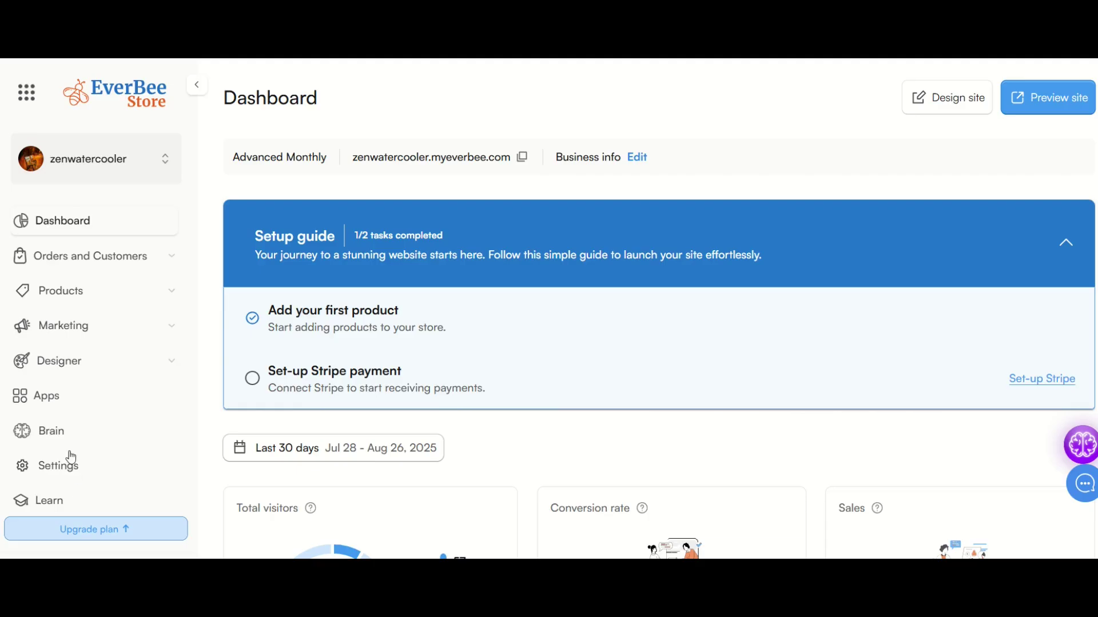
{"action": "left_click", "coordinate": [61, 297]}
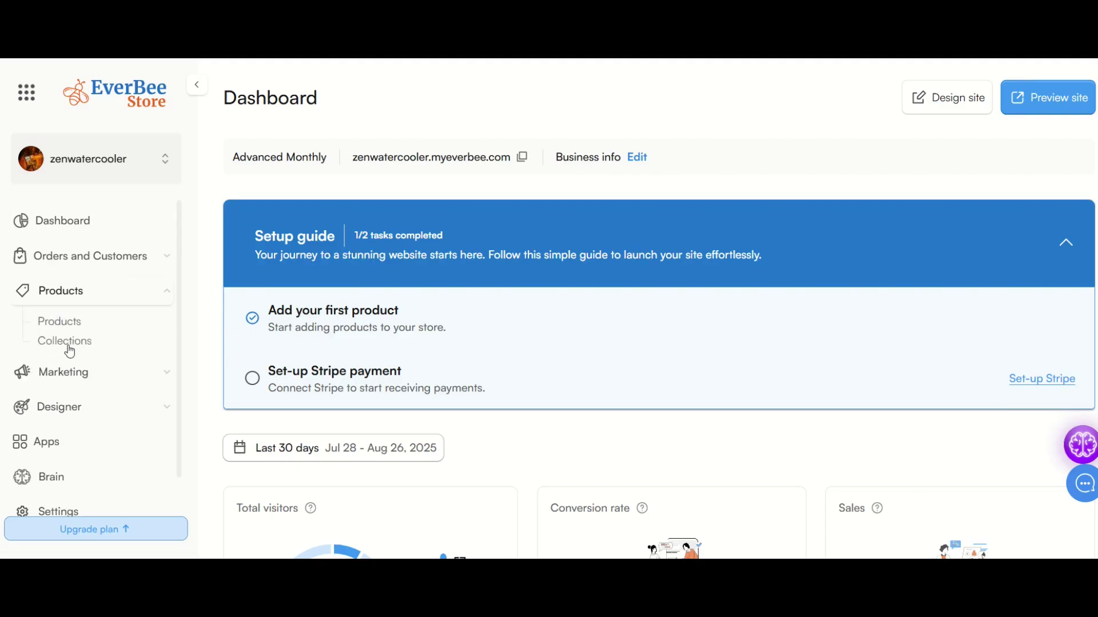
{"action": "left_click", "coordinate": [63, 323]}
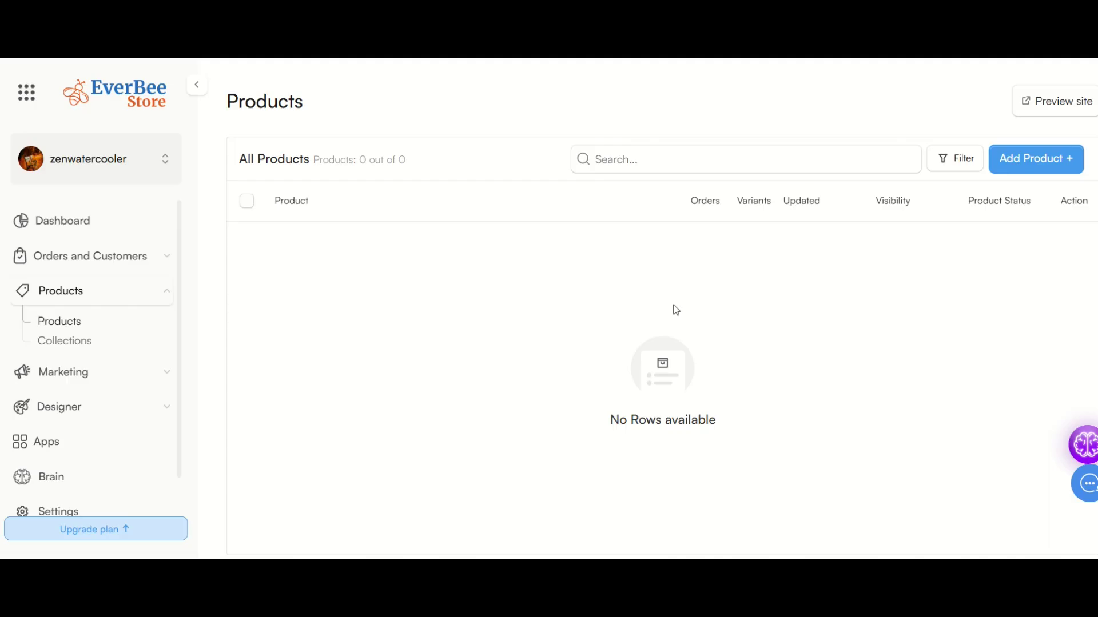
Start a new product and preview the Armor.png knight image
{"action": "left_click", "coordinate": [1027, 162]}
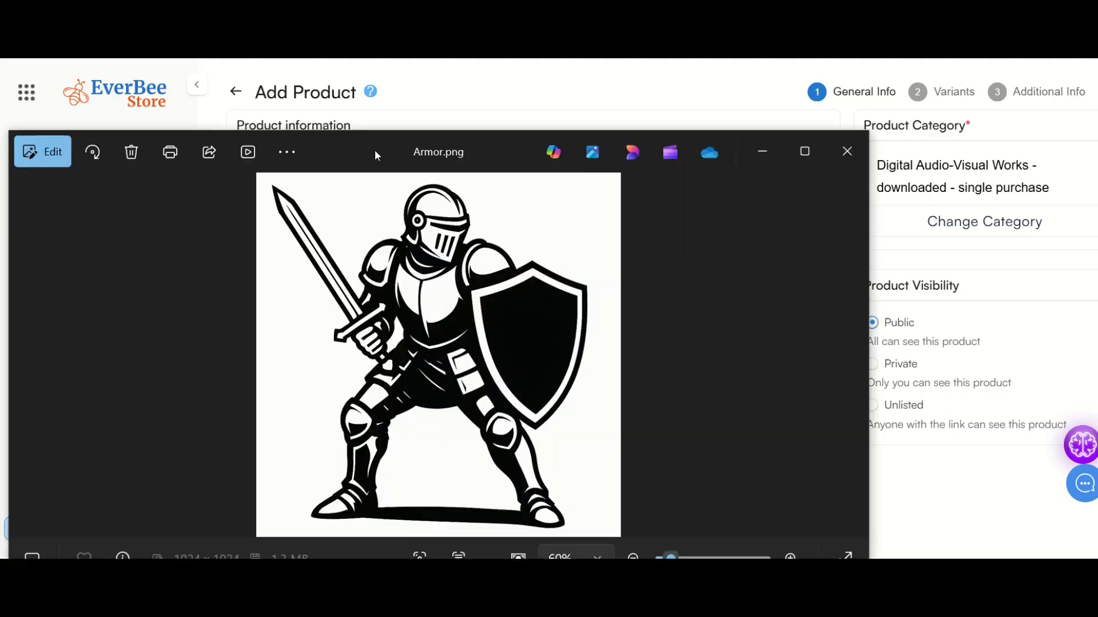
{"action": "left_click_drag", "start_coordinate": [375, 150], "coordinate": [449, 106]}
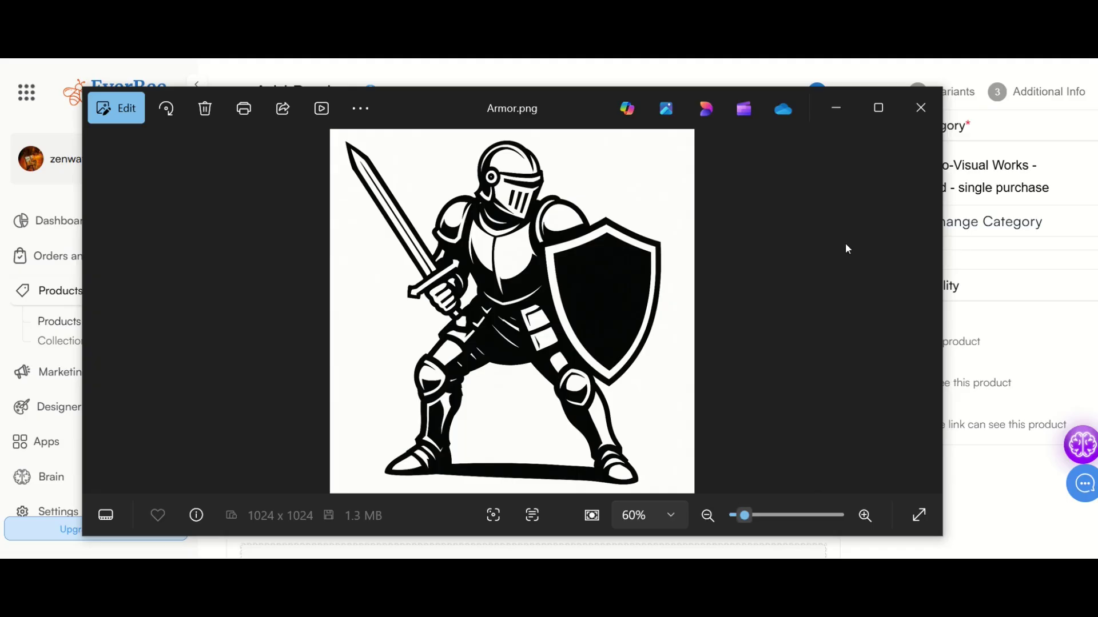
{"action": "left_click", "coordinate": [921, 111]}
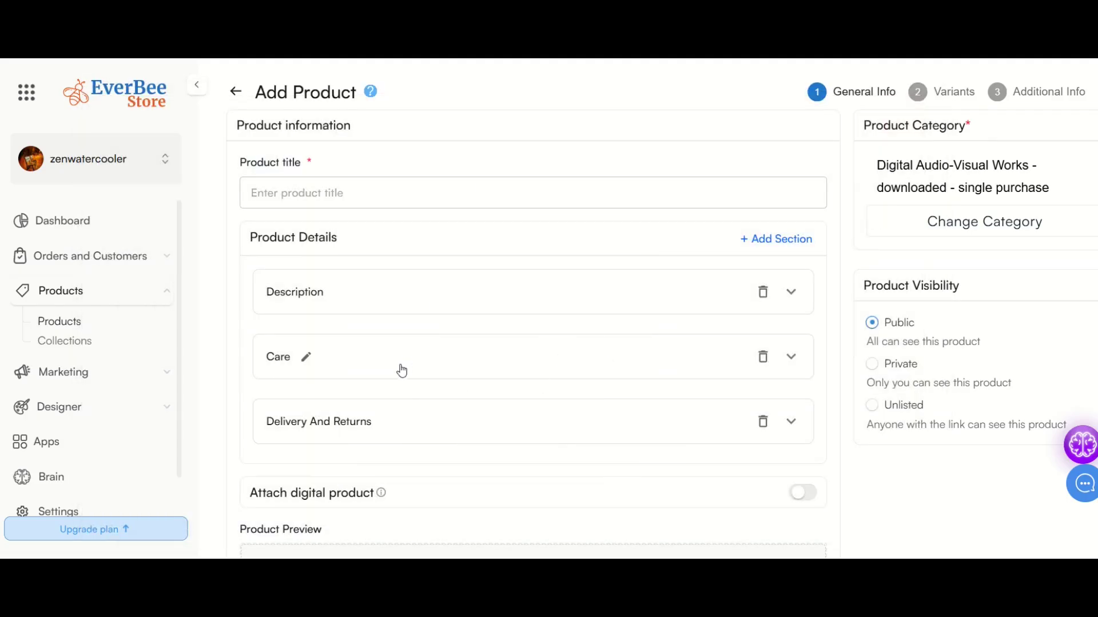
Title the product 'Medieval Knight Armor' and open the Description editor
{"action": "left_click", "coordinate": [265, 197]}
{"action": "type", "text": "Medieval Knight Armor"}
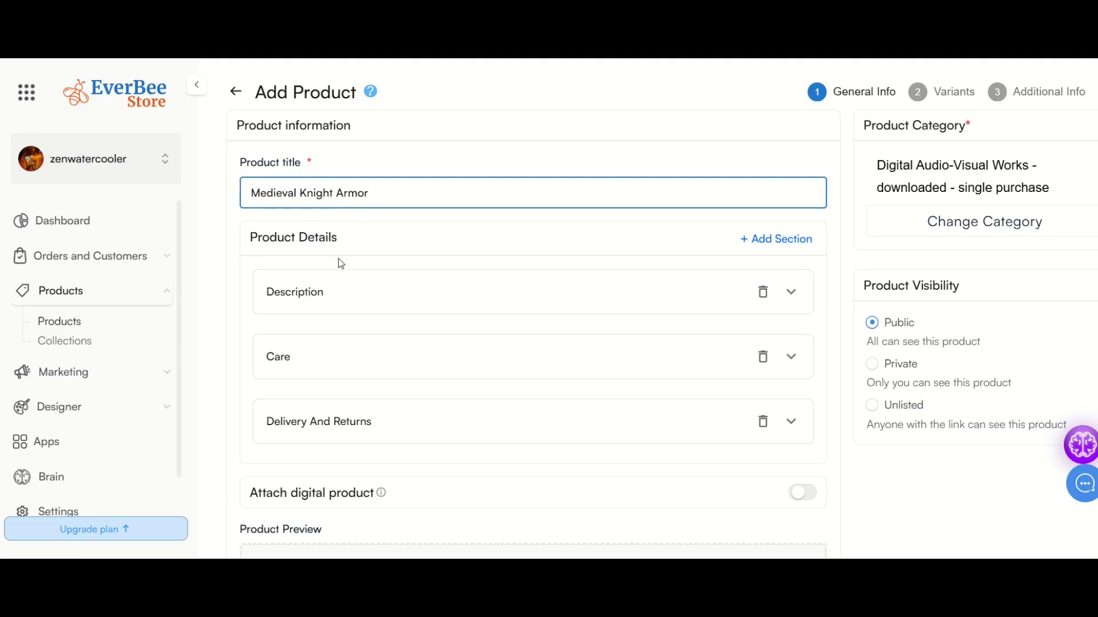
{"action": "left_click", "coordinate": [636, 304]}
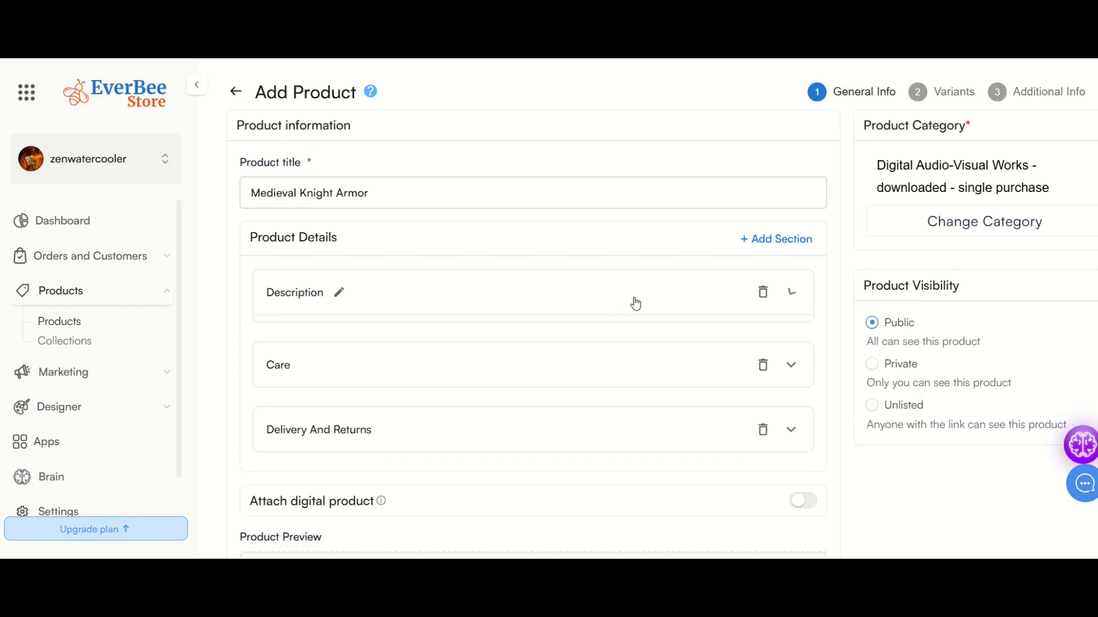
{"action": "scroll", "coordinate": [405, 326], "scroll_direction": "down", "scroll_amount": 2}
{"action": "left_click", "coordinate": [377, 322]}
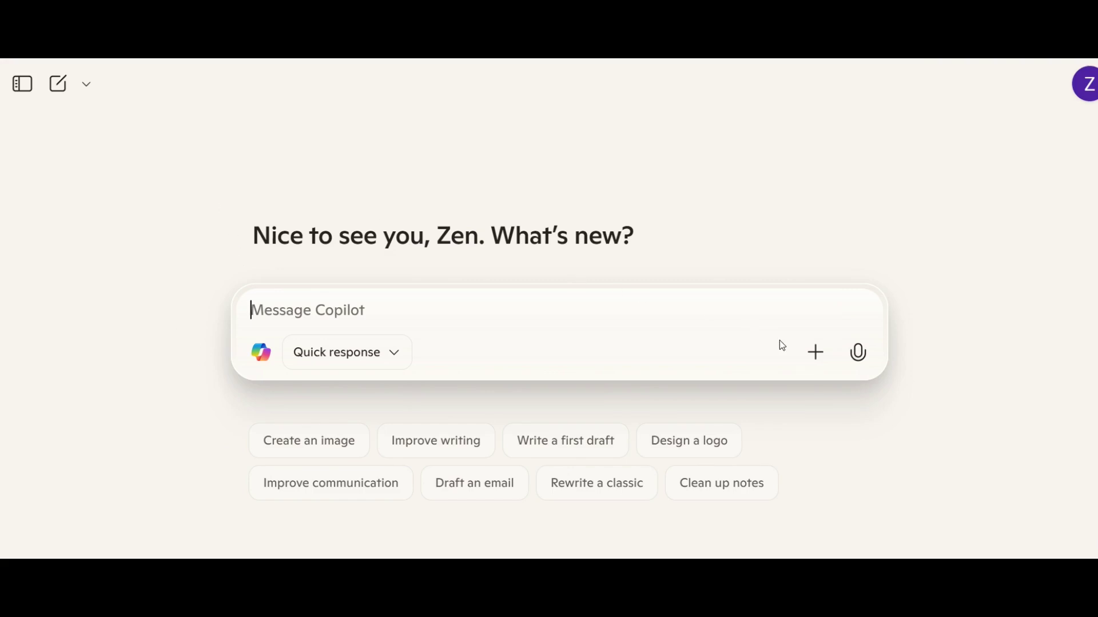
Send Copilot the product description request with the knight image attached
{"action": "left_click", "coordinate": [811, 361]}
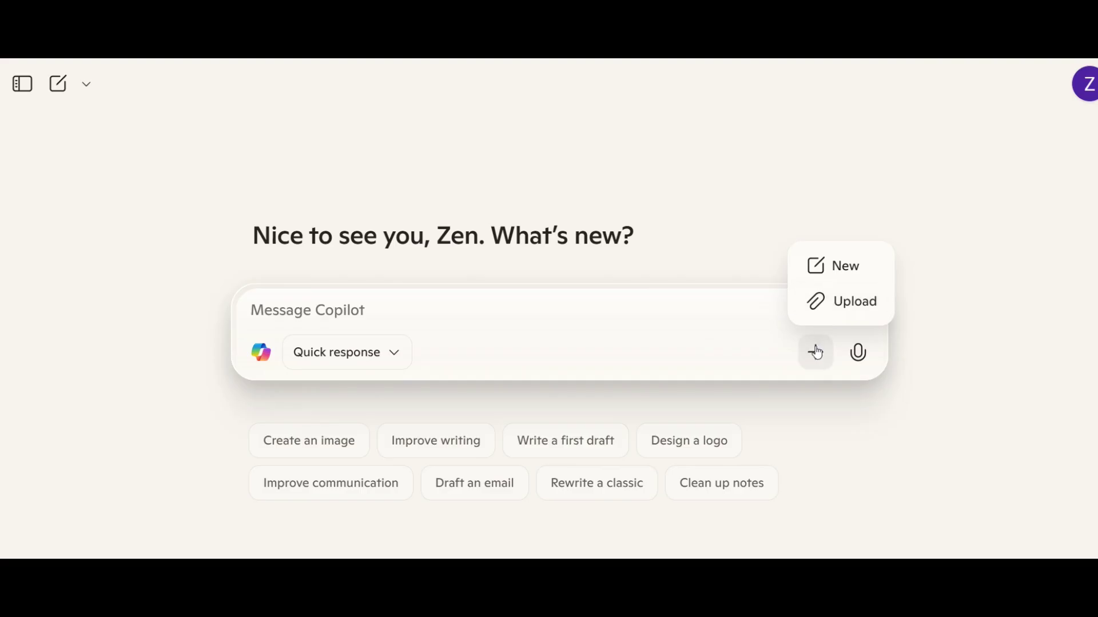
{"action": "left_click", "coordinate": [842, 305]}
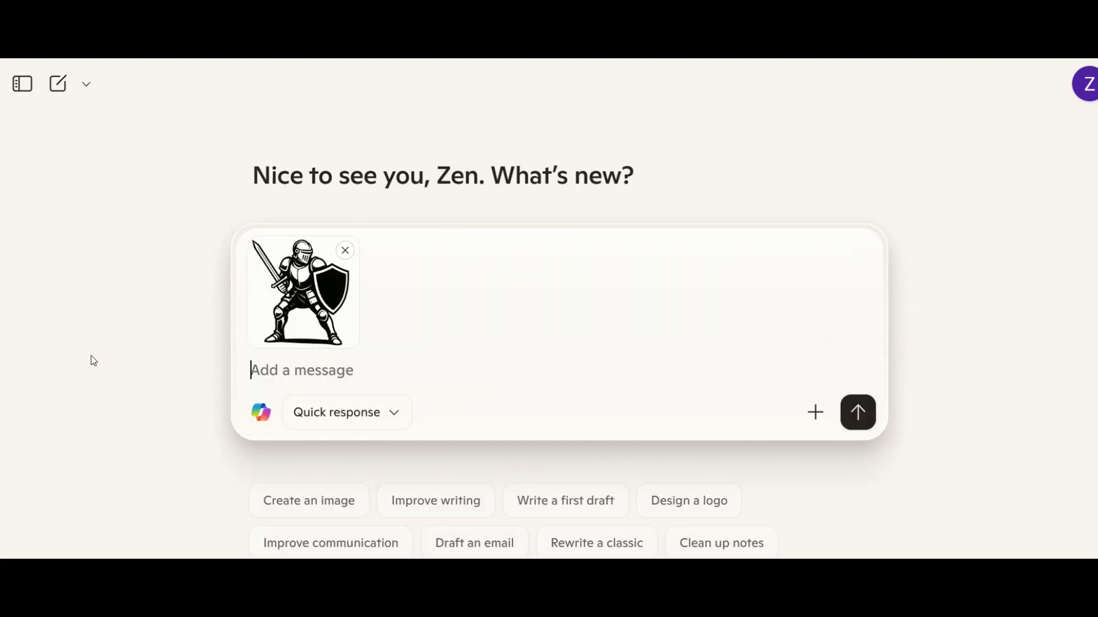
{"action": "type", "text": "write a product description for a digital download in SVG and PNG format"}
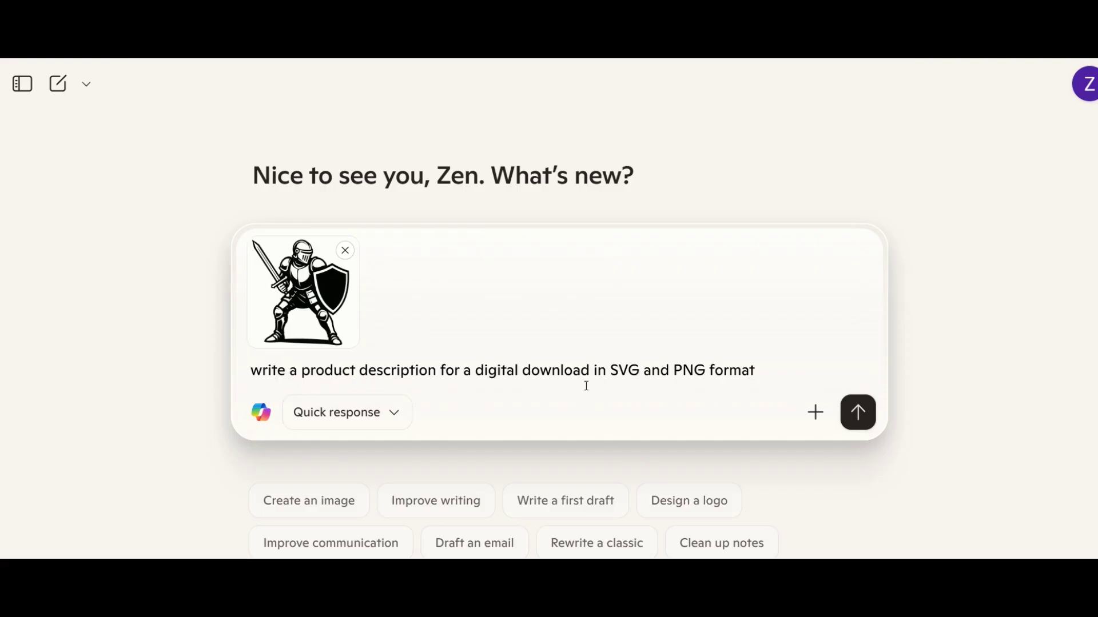
{"action": "left_click", "coordinate": [855, 419]}
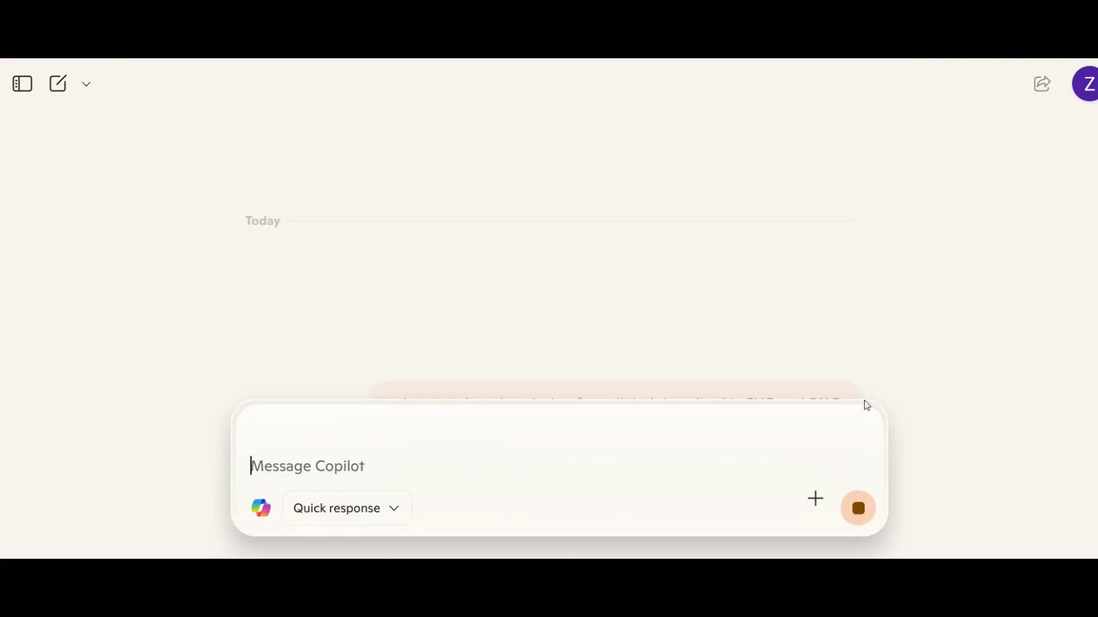
Copy Copilot's generated 'Medieval Knight Digital Art – SVG & PNG Download' description
{"action": "scroll", "coordinate": [351, 267], "scroll_direction": "up", "scroll_amount": 3}
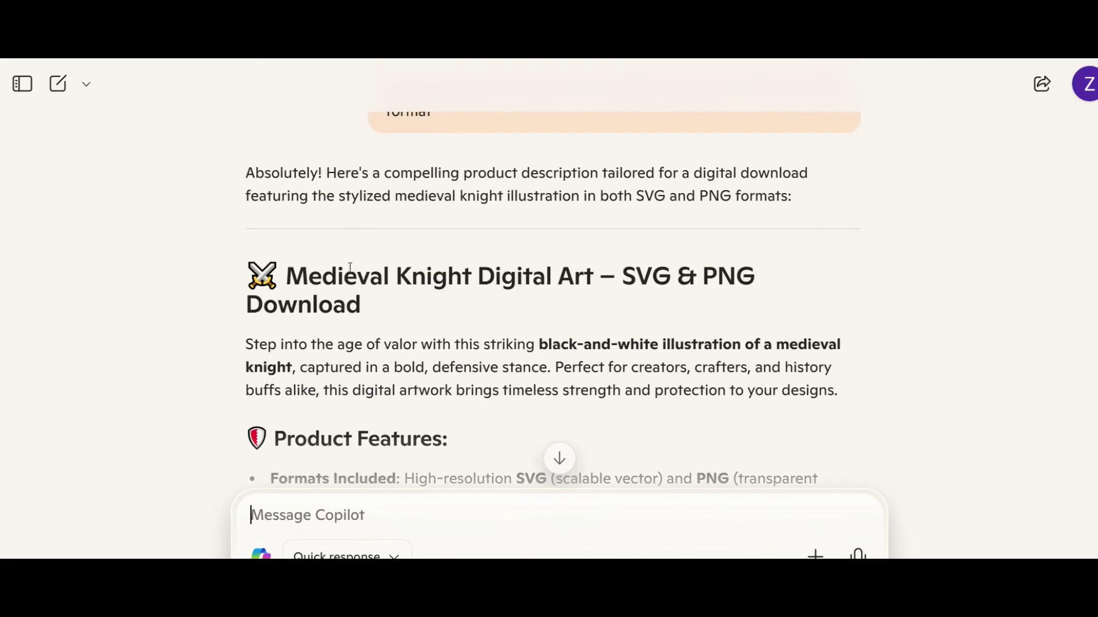
{"action": "scroll", "coordinate": [349, 263], "scroll_direction": "down", "scroll_amount": 2}
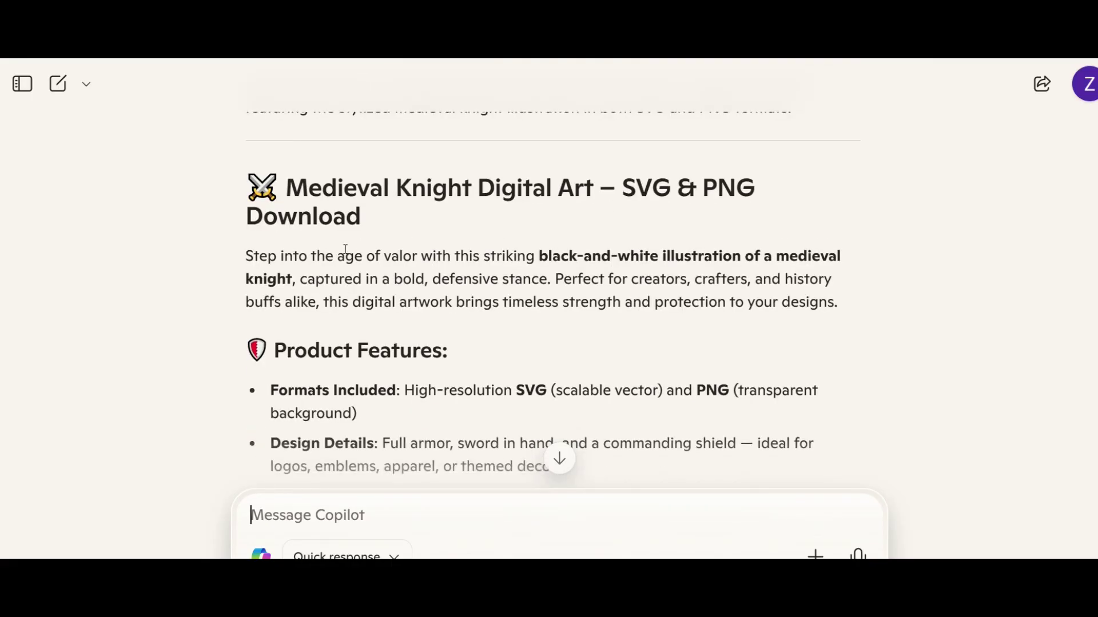
{"action": "scroll", "coordinate": [343, 229], "scroll_direction": "down", "scroll_amount": 5}
{"action": "scroll", "coordinate": [379, 201], "scroll_direction": "down", "scroll_amount": 6}
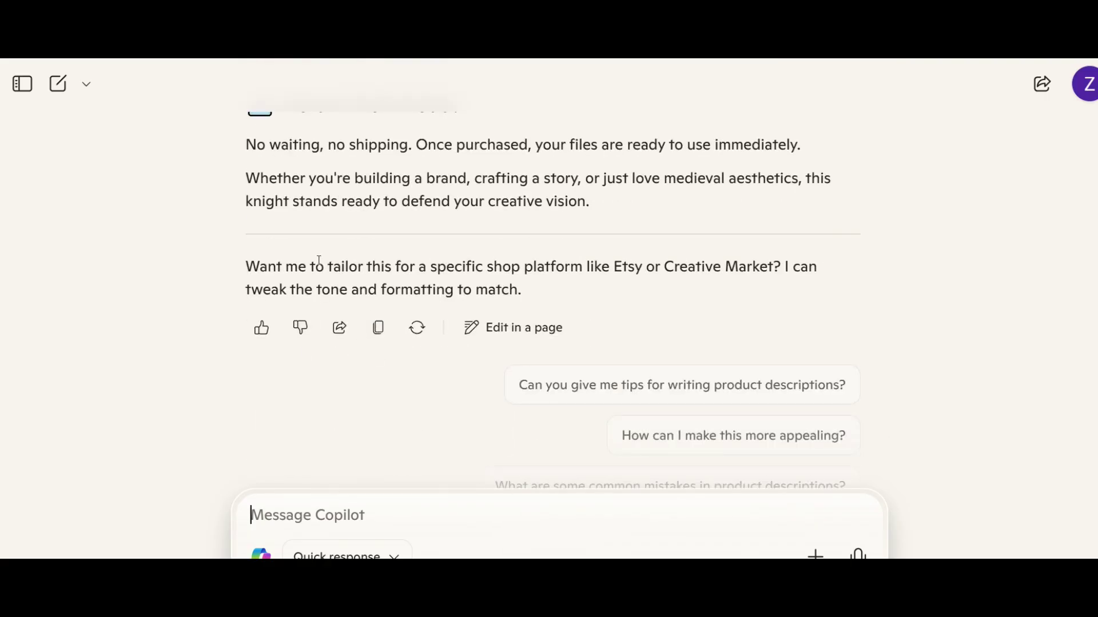
{"action": "left_click", "coordinate": [378, 330]}
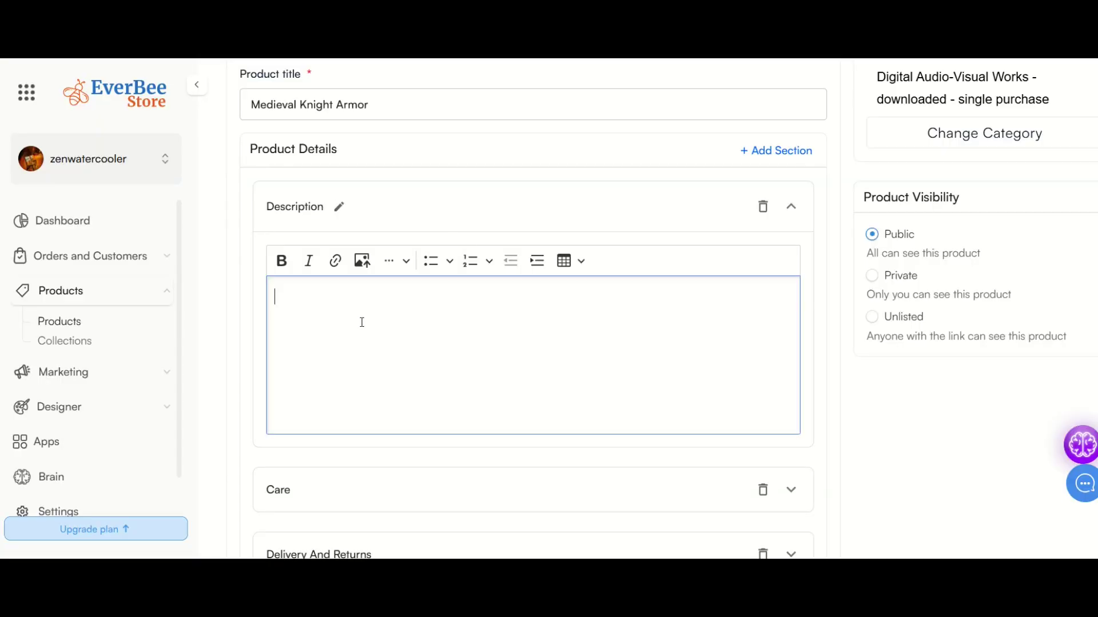
Paste the Copilot description and delete its introductory paragraph and blank line
{"action": "key", "text": "ctrl+v"}
{"action": "scroll", "coordinate": [361, 322], "scroll_direction": "up", "scroll_amount": 15}
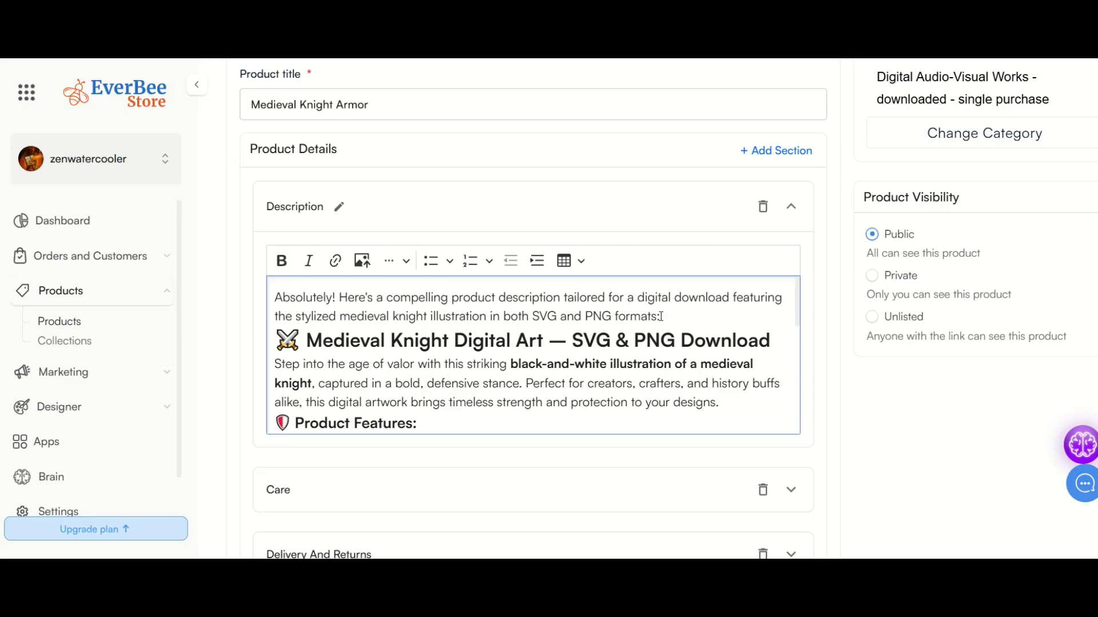
{"action": "left_click_drag", "start_coordinate": [662, 316], "coordinate": [222, 309]}
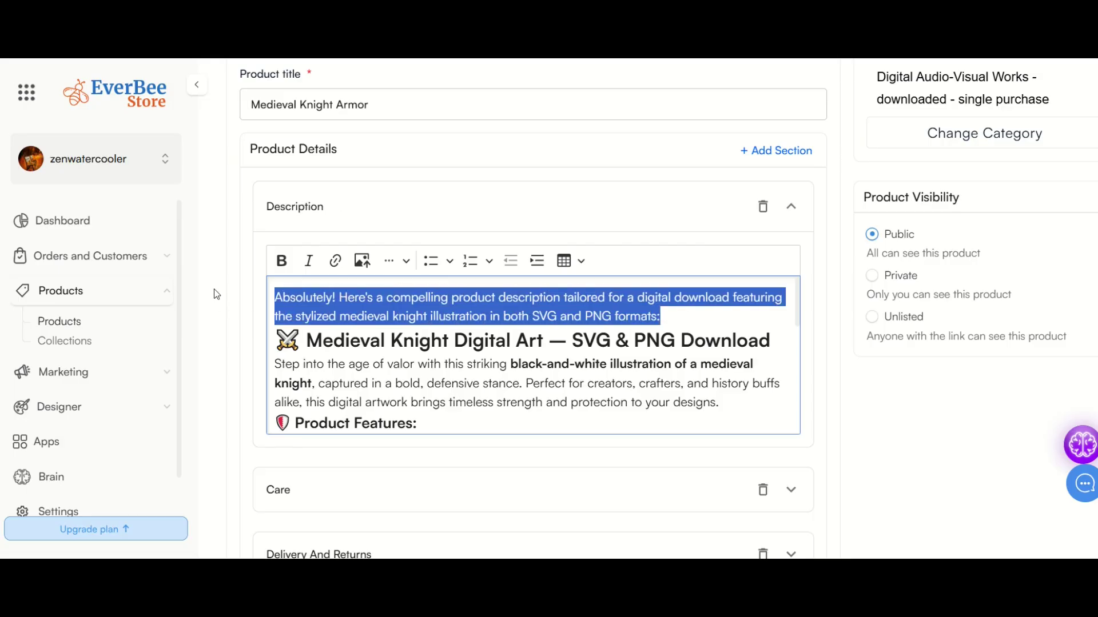
{"action": "key", "text": "BackSpace"}
{"action": "key", "text": "Delete"}
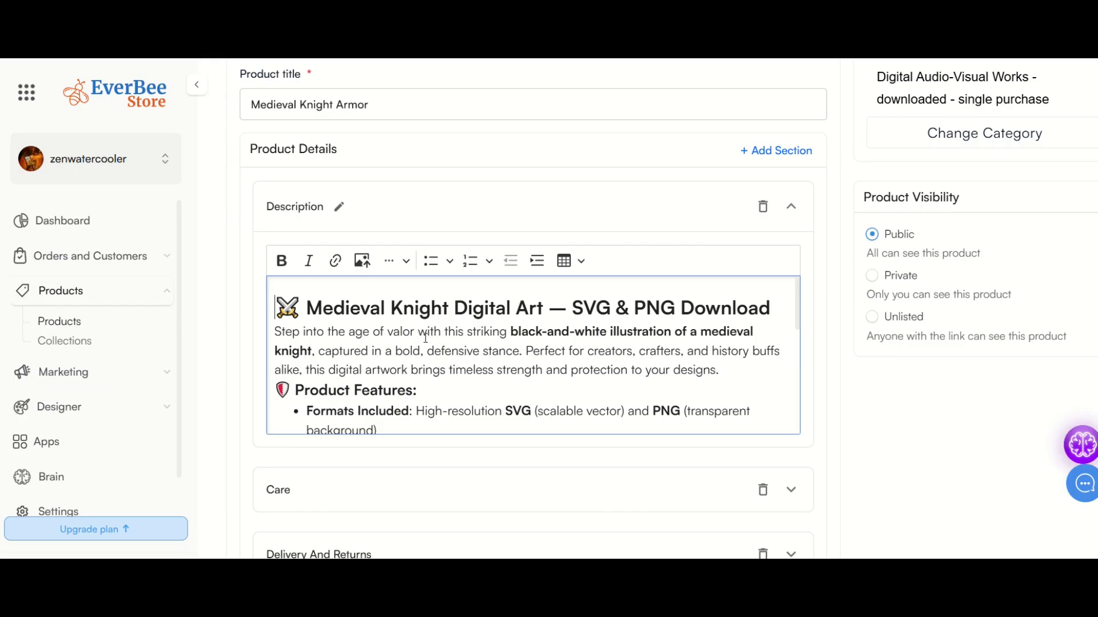
Expand the Delivery And Returns section to show its no-returns text
{"action": "scroll", "coordinate": [426, 338], "scroll_direction": "down", "scroll_amount": 12}
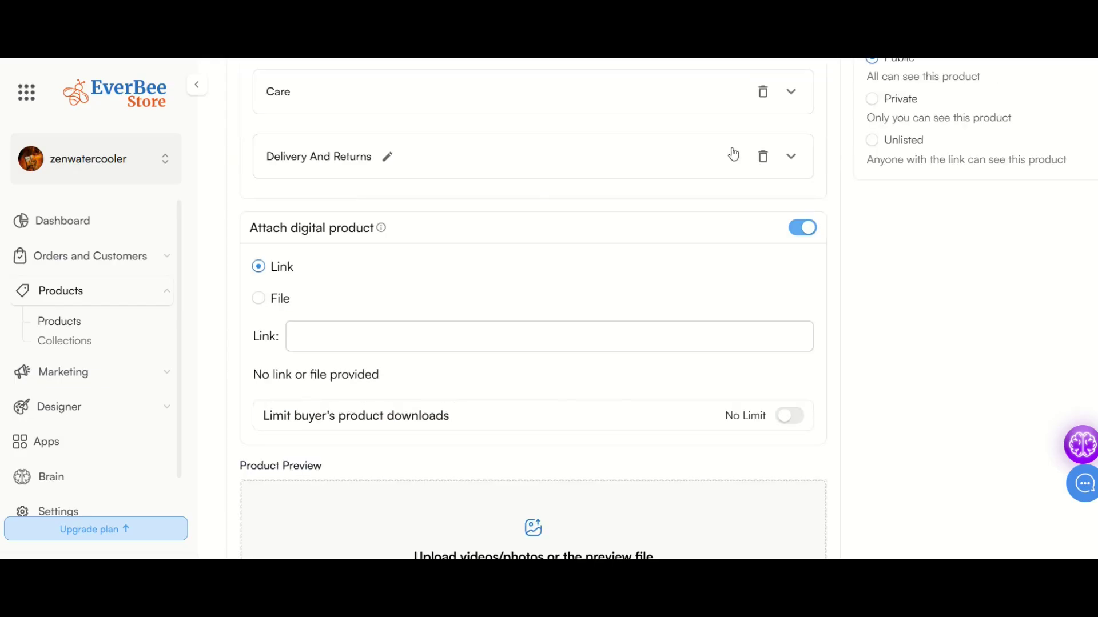
{"action": "left_click", "coordinate": [791, 157]}
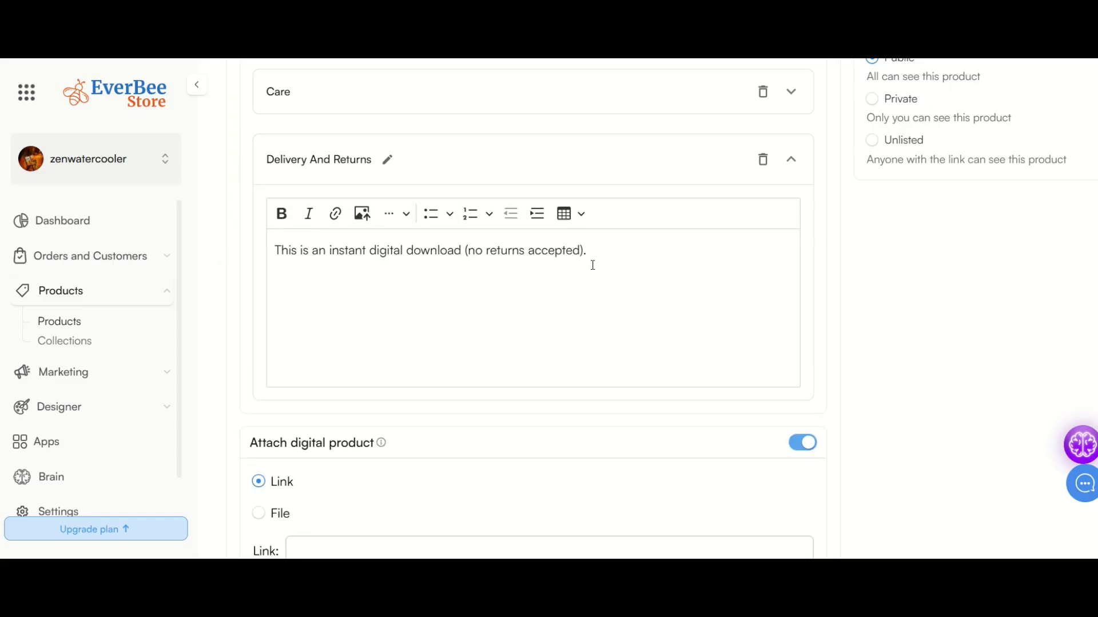
{"action": "scroll", "coordinate": [578, 320], "scroll_direction": "down", "scroll_amount": 5}
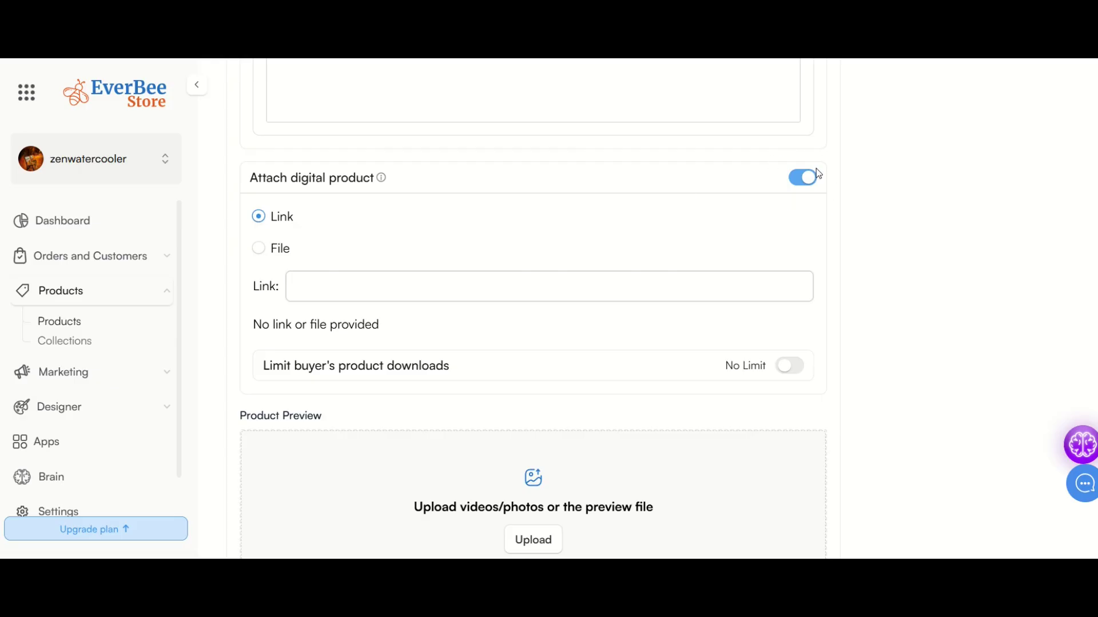
Deliver the product as files, attaching Knight Armor.png and Knight Armor.svg
{"action": "left_click", "coordinate": [257, 251]}
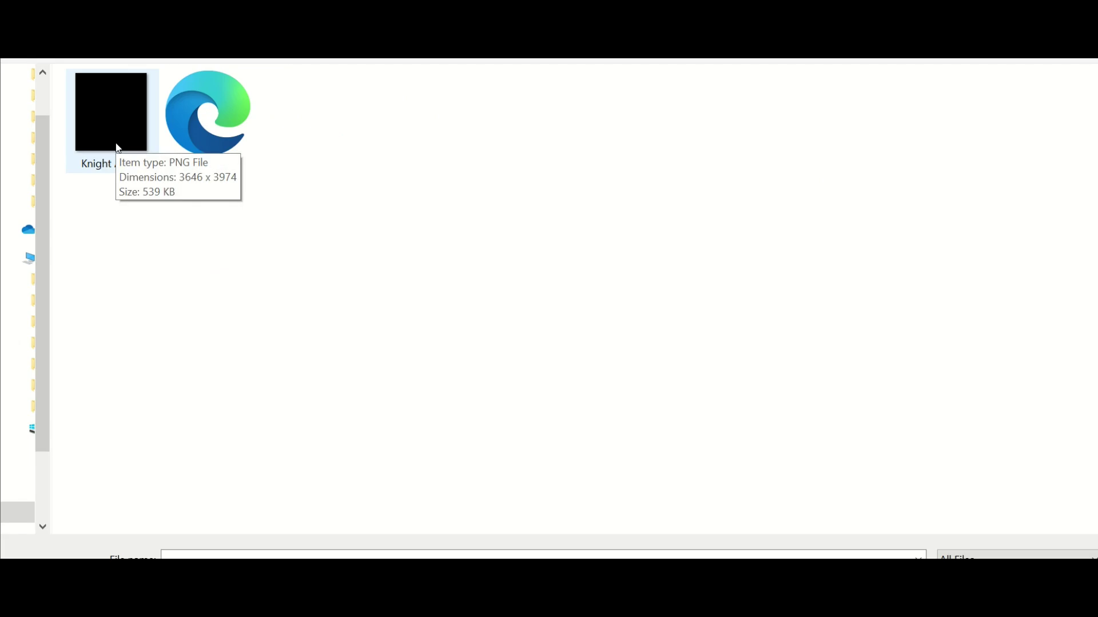
{"action": "double_click", "coordinate": [118, 149]}
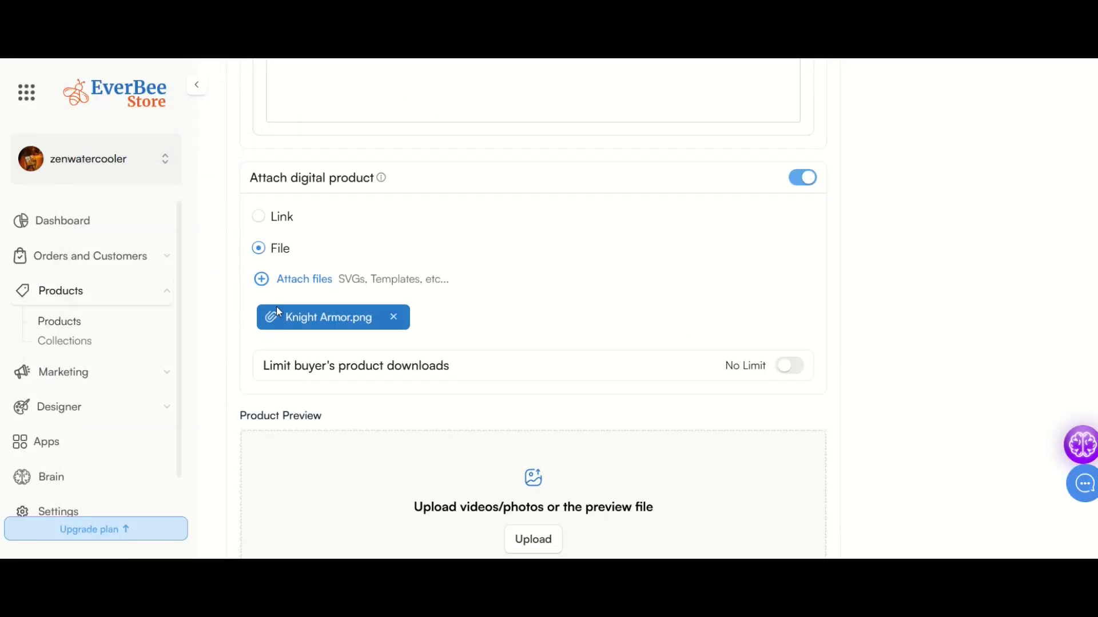
{"action": "left_click", "coordinate": [260, 281]}
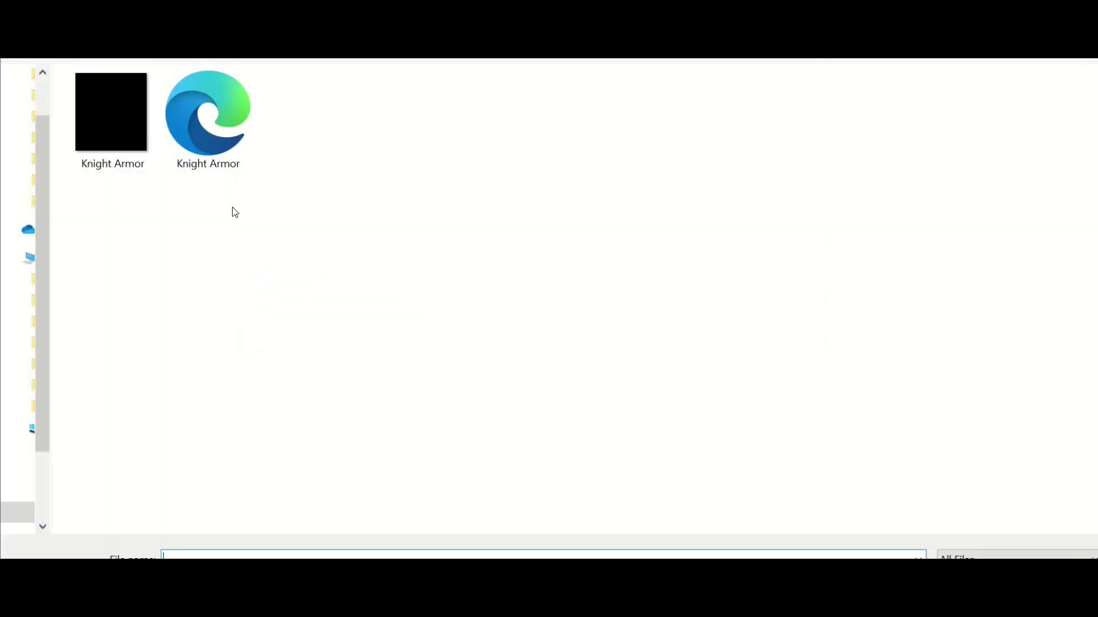
{"action": "double_click", "coordinate": [209, 150]}
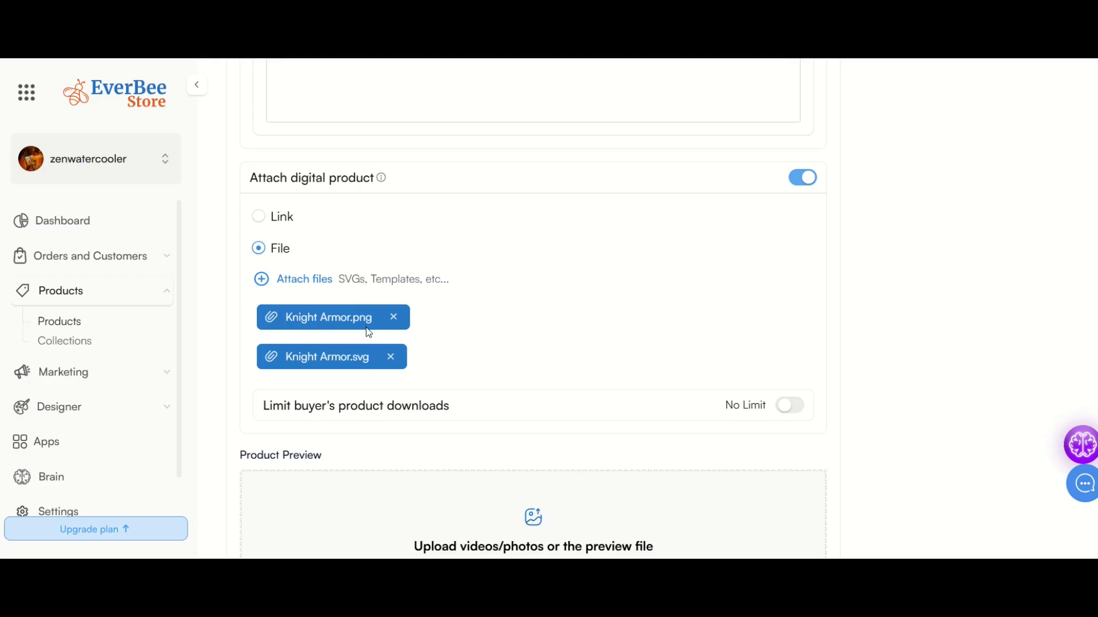
{"action": "scroll", "coordinate": [449, 343], "scroll_direction": "down", "scroll_amount": 2}
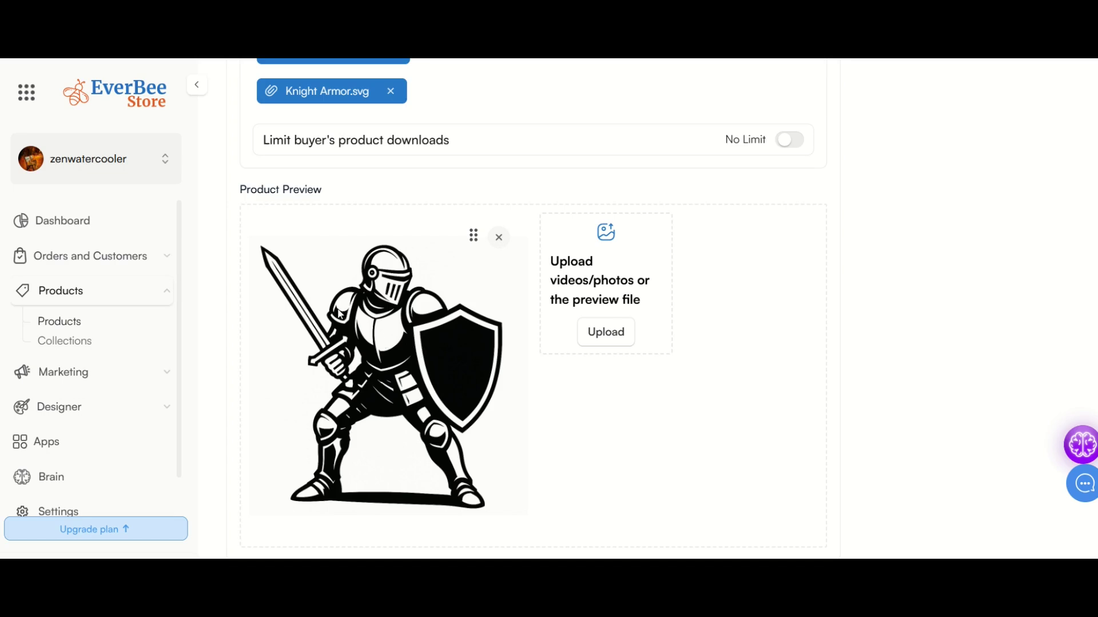
{"action": "scroll", "coordinate": [426, 356], "scroll_direction": "up", "scroll_amount": 3}
{"action": "scroll", "coordinate": [420, 361], "scroll_direction": "down", "scroll_amount": 2}
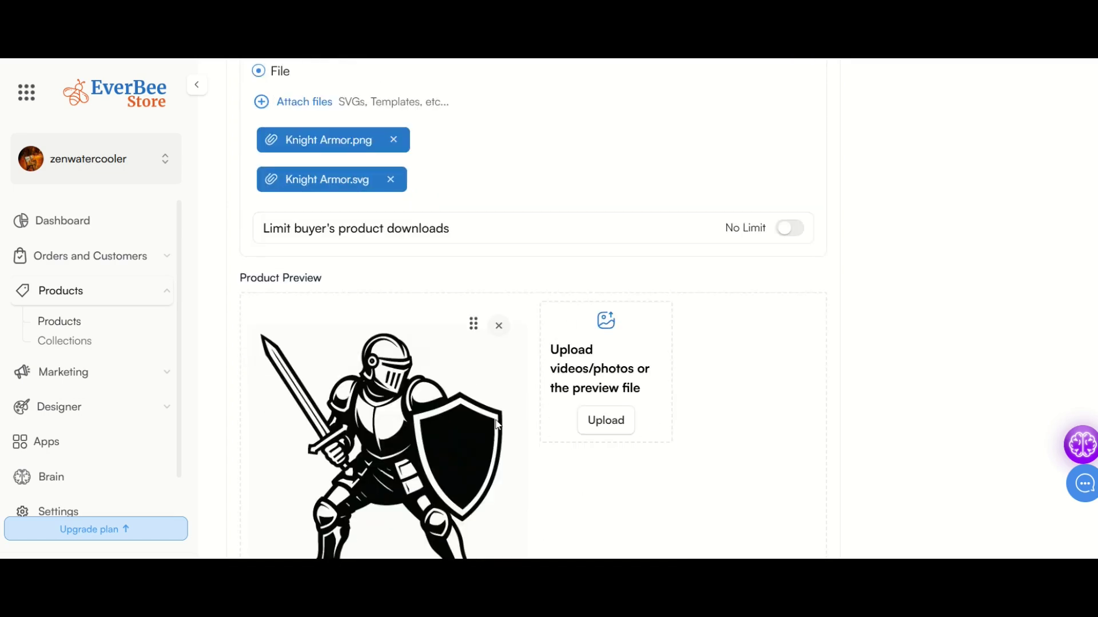
{"action": "scroll", "coordinate": [648, 401], "scroll_direction": "down", "scroll_amount": 2}
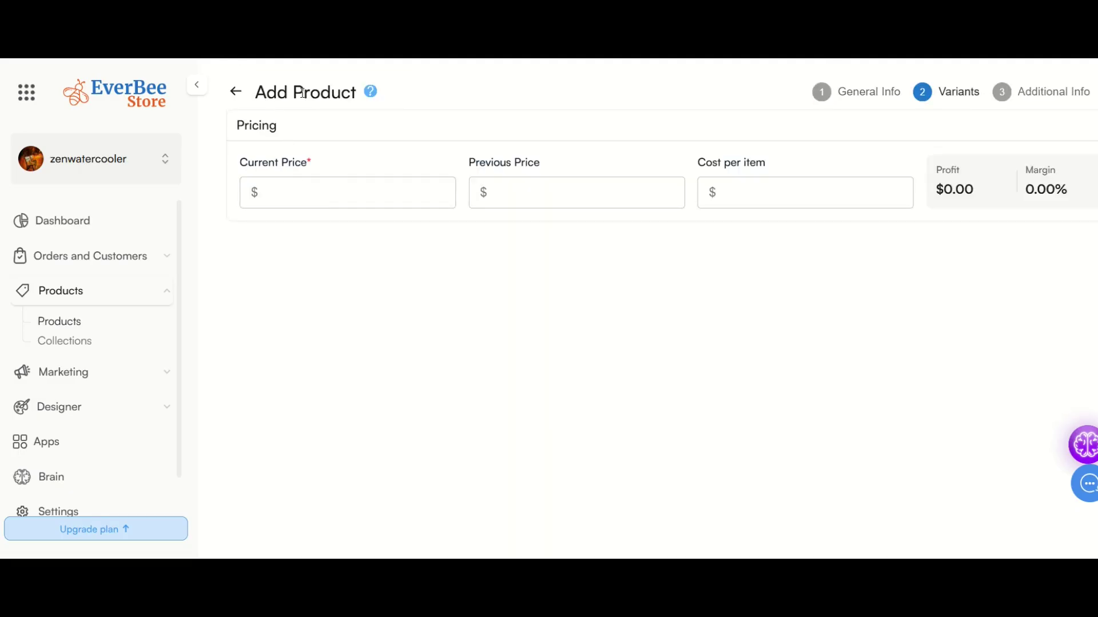
Set the product's Current Price to 3.00
{"action": "left_click", "coordinate": [277, 183]}
{"action": "type", "text": "3.00"}
{"action": "left_click", "coordinate": [244, 226]}
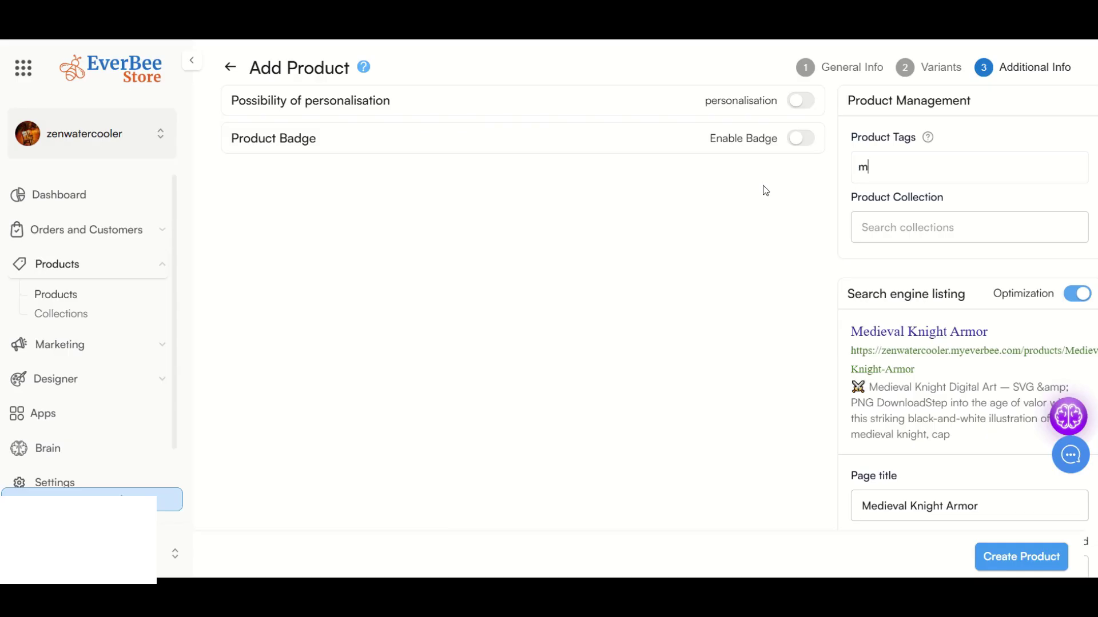
Add tags medieval and knight, then paste castle, king, queen, middle ages, jousting, warrior
{"action": "type", "text": "edi"}
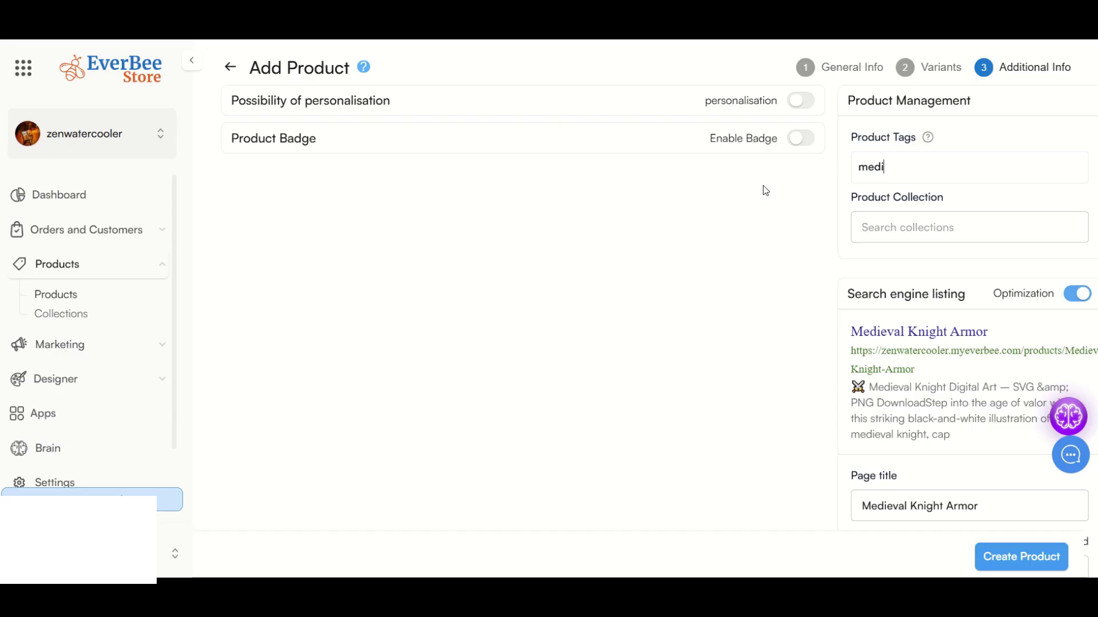
{"action": "type", "text": "eveal"}
{"action": "key", "text": "BackSpace"}
{"action": "key", "text": "BackSpace"}
{"action": "key", "text": "BackSpace"}
{"action": "type", "text": "al"}
{"action": "key", "text": "Return"}
{"action": "type", "text": "k"}
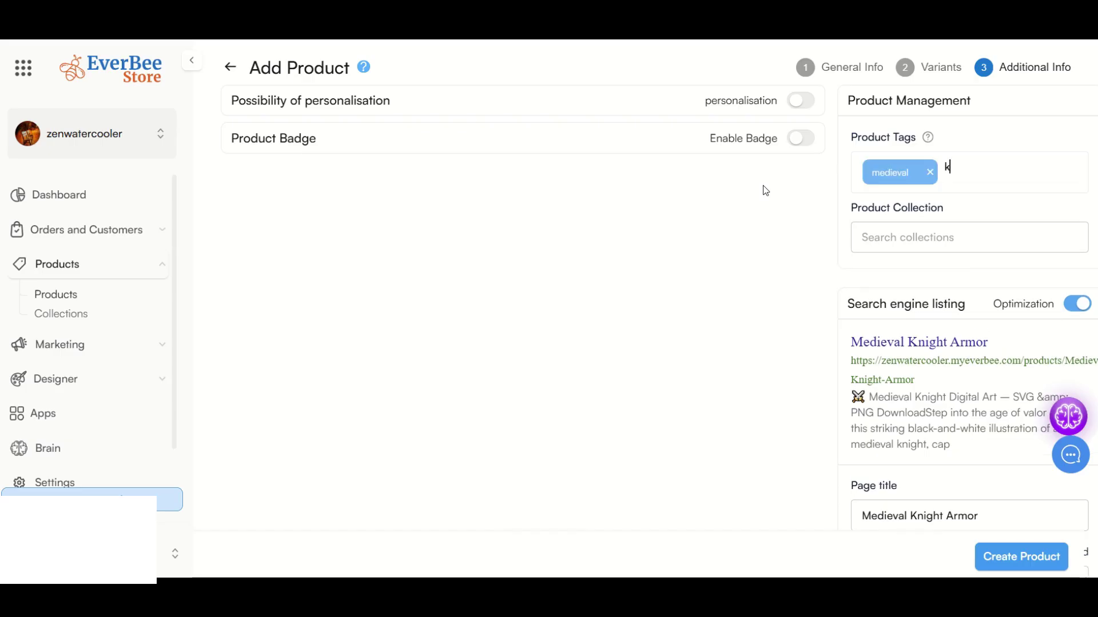
{"action": "type", "text": "night"}
{"action": "key", "text": "Return"}
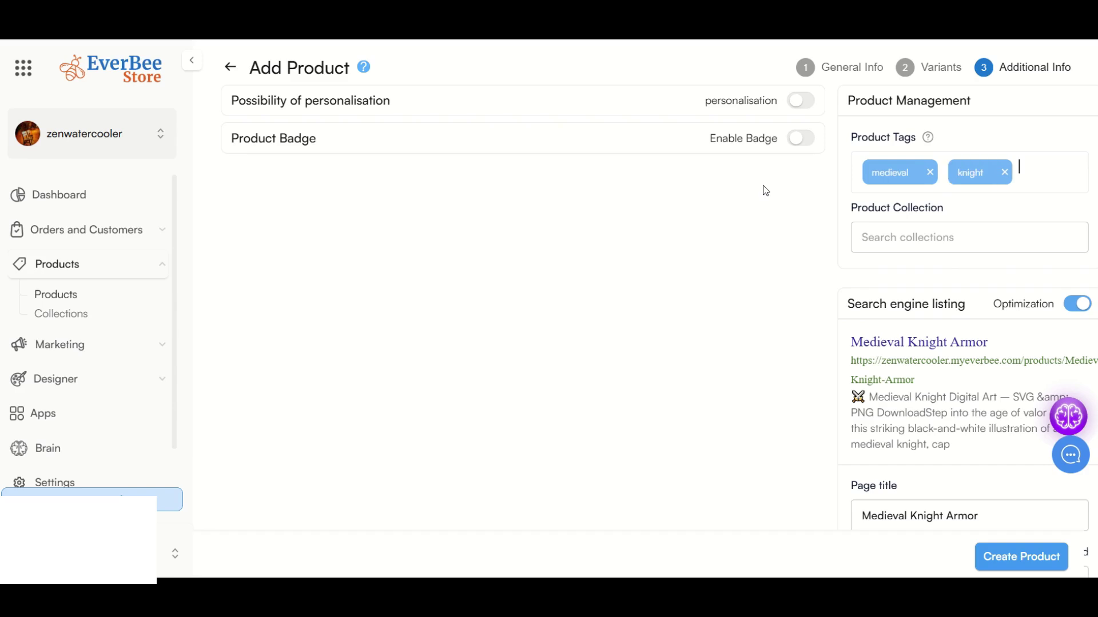
{"action": "type", "text": "castle, king, queen, middle ages, jousting, warrior"}
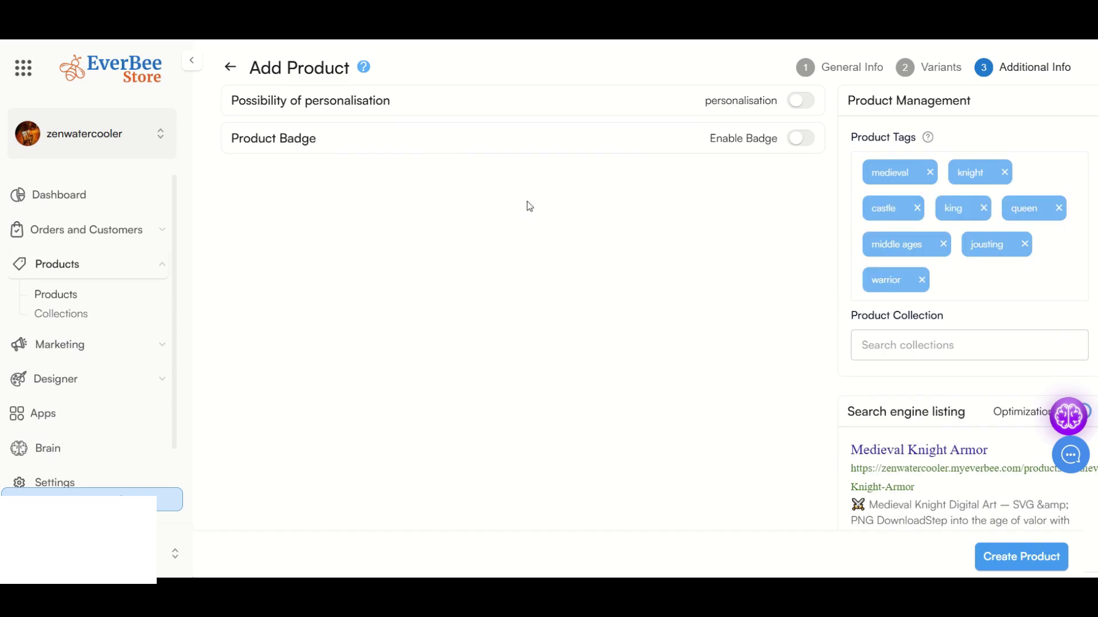
Search the collections field and dismiss the empty result
{"action": "left_click", "coordinate": [892, 337]}
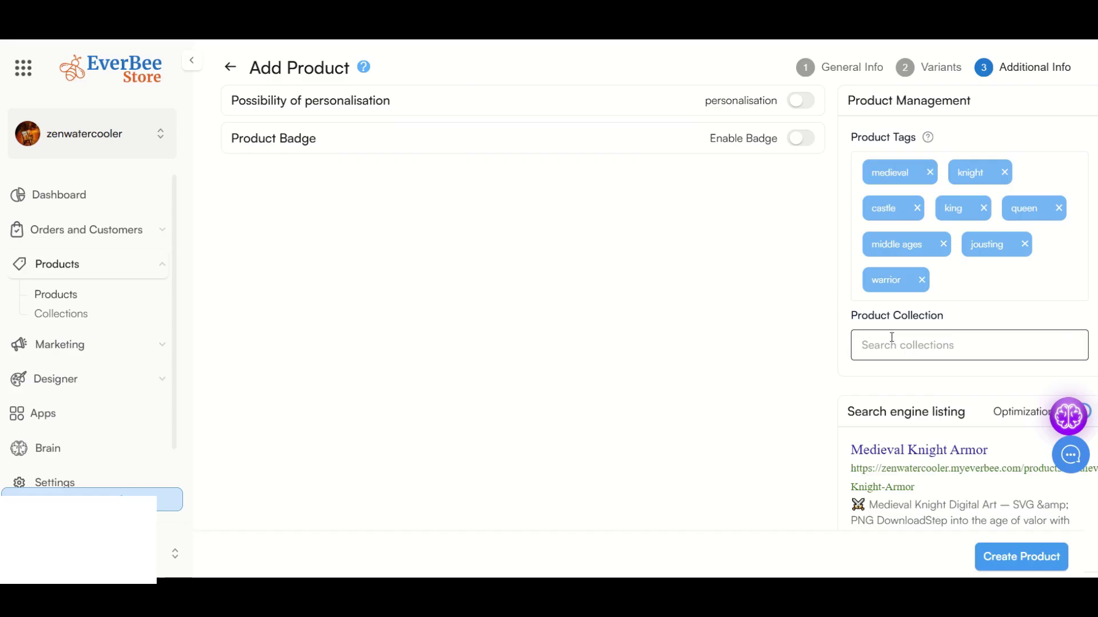
{"action": "left_click", "coordinate": [957, 352]}
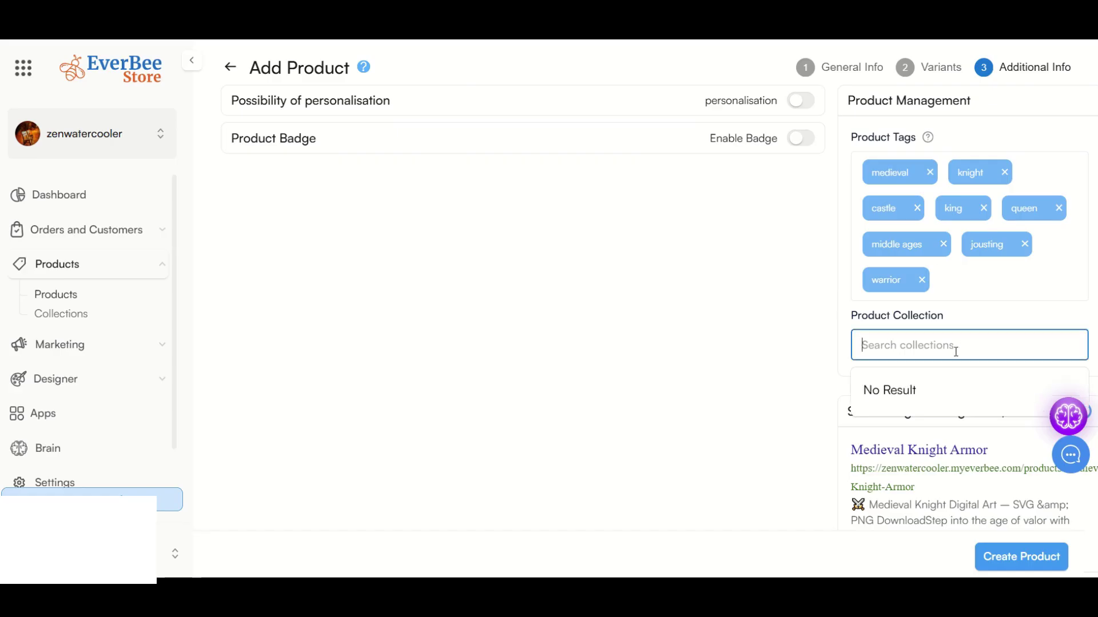
{"action": "left_click", "coordinate": [795, 372]}
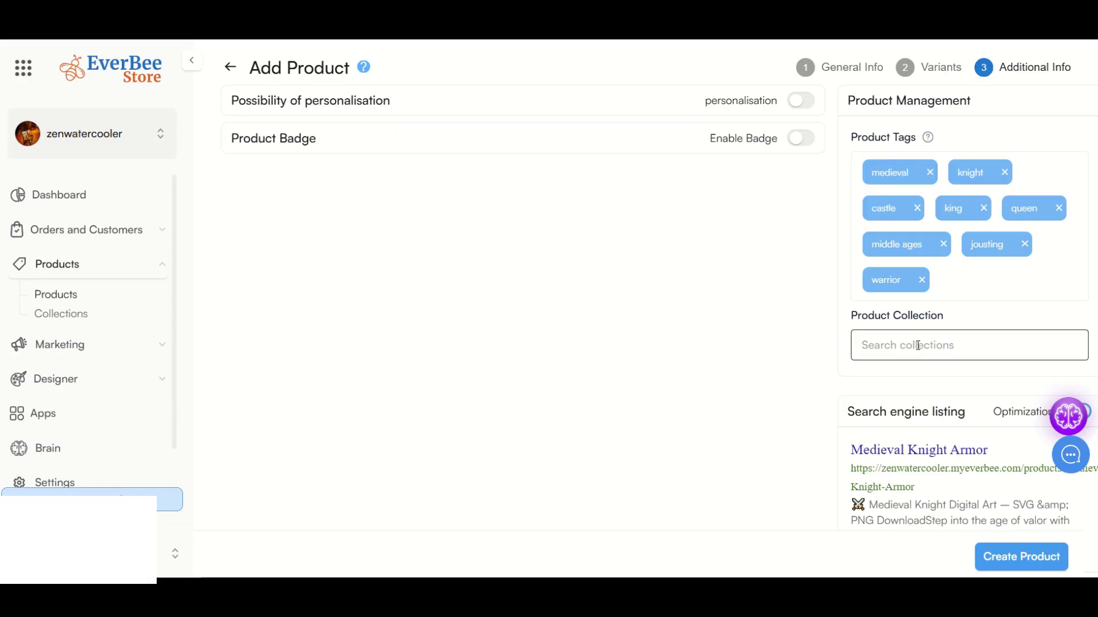
Trim the meta description to 'Medieval Knight Digital Art — SVG, PNG' and create the product
{"action": "scroll", "coordinate": [823, 337], "scroll_direction": "down", "scroll_amount": 3}
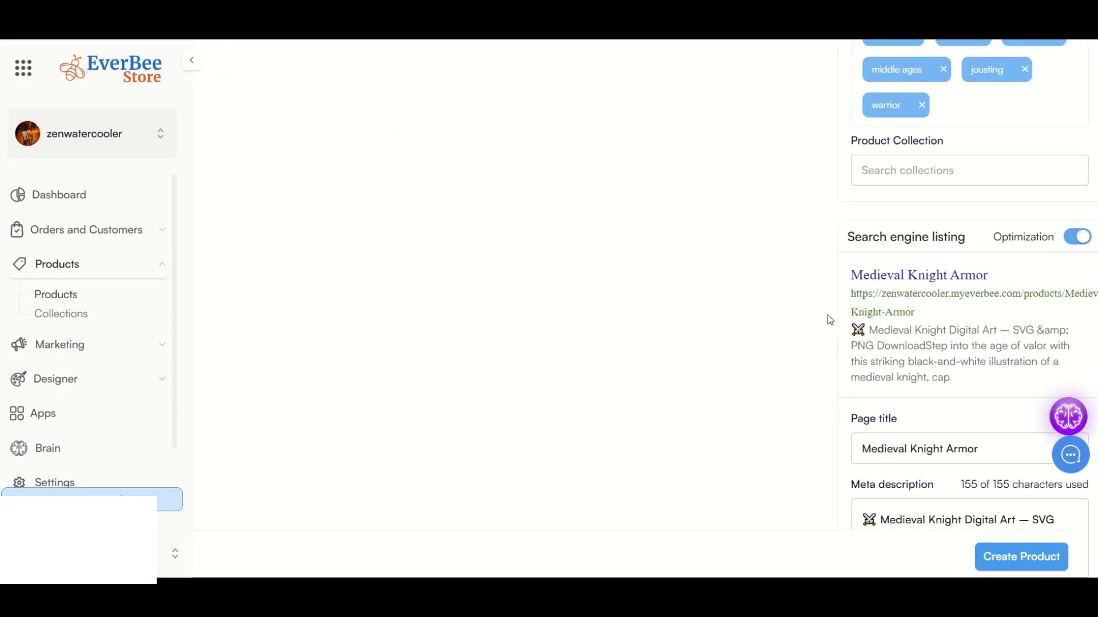
{"action": "key", "text": "ctrl+minus"}
{"action": "key", "text": "ctrl+minus"}
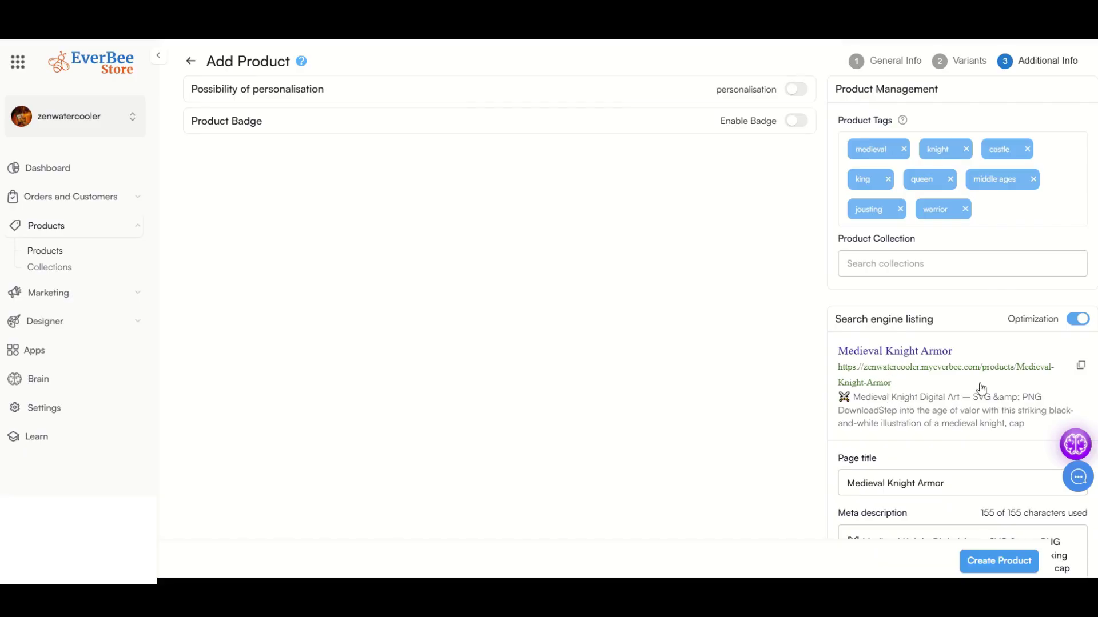
{"action": "scroll", "coordinate": [980, 387], "scroll_direction": "down", "scroll_amount": 1}
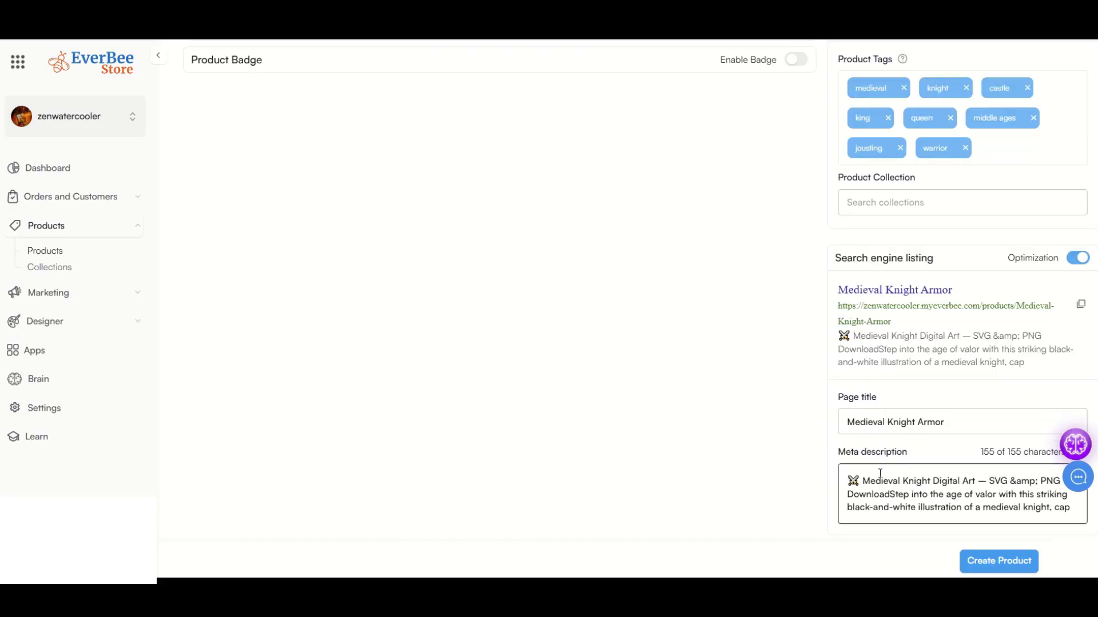
{"action": "left_click", "coordinate": [945, 489]}
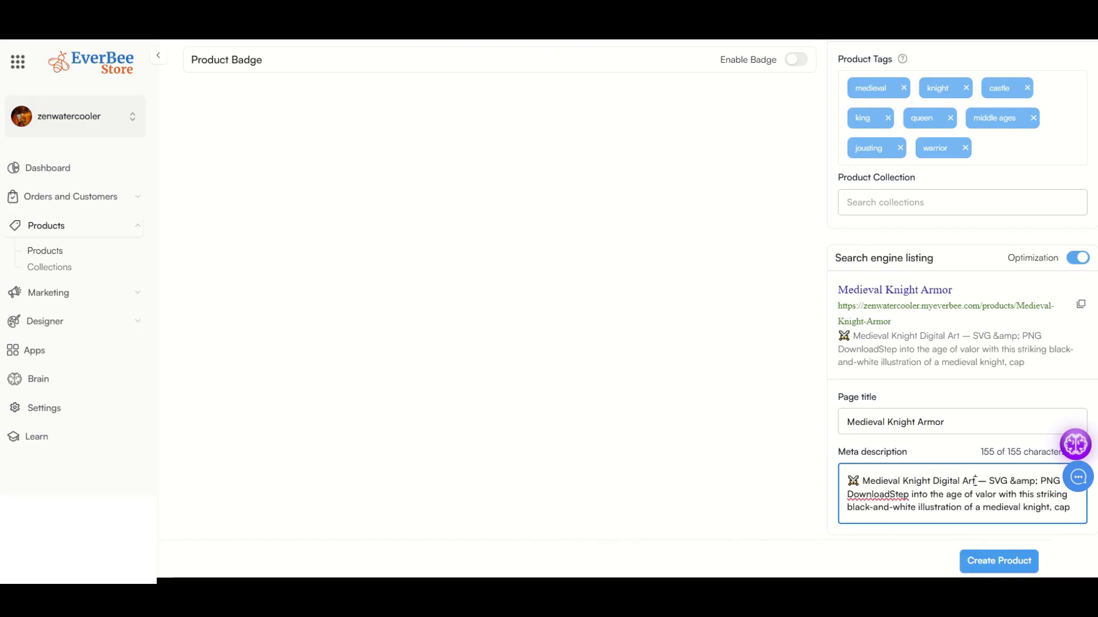
{"action": "left_click_drag", "start_coordinate": [1008, 481], "coordinate": [1070, 508]}
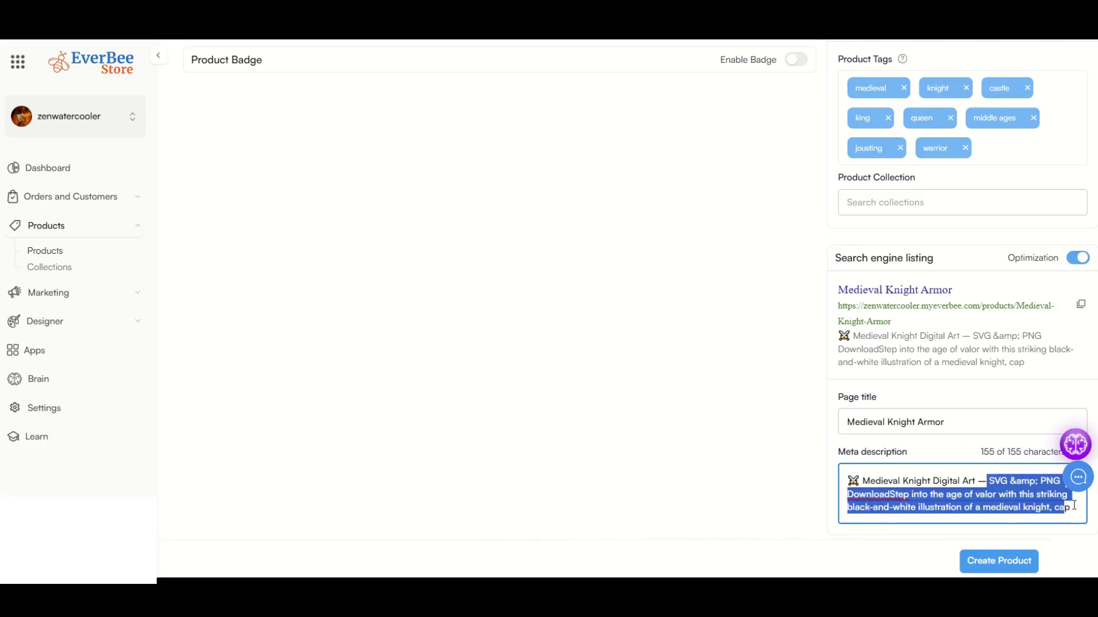
{"action": "key", "text": "BackSpace"}
{"action": "type", "text": ", PNG"}
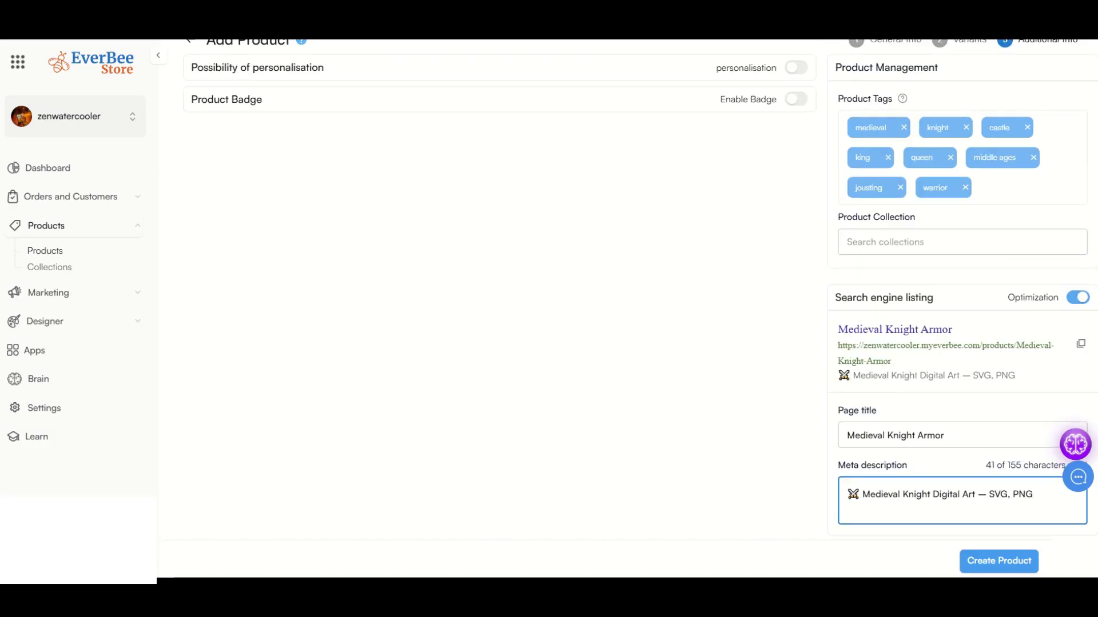
{"action": "left_click", "coordinate": [861, 492]}
{"action": "key", "text": "BackSpace"}
{"action": "key", "text": "BackSpace"}
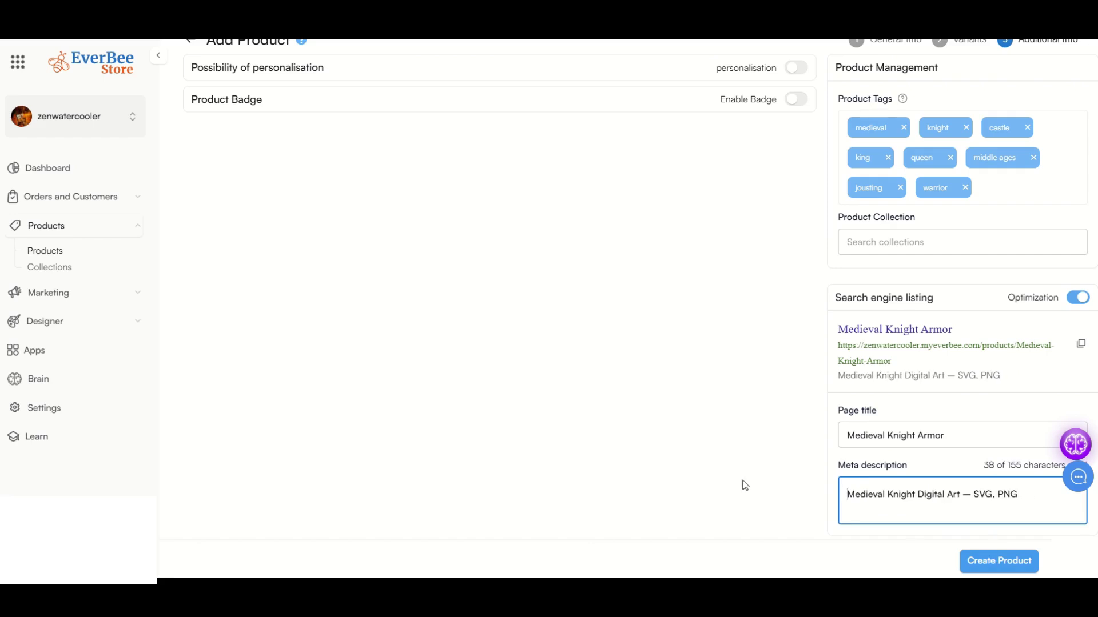
{"action": "left_click", "coordinate": [986, 562]}
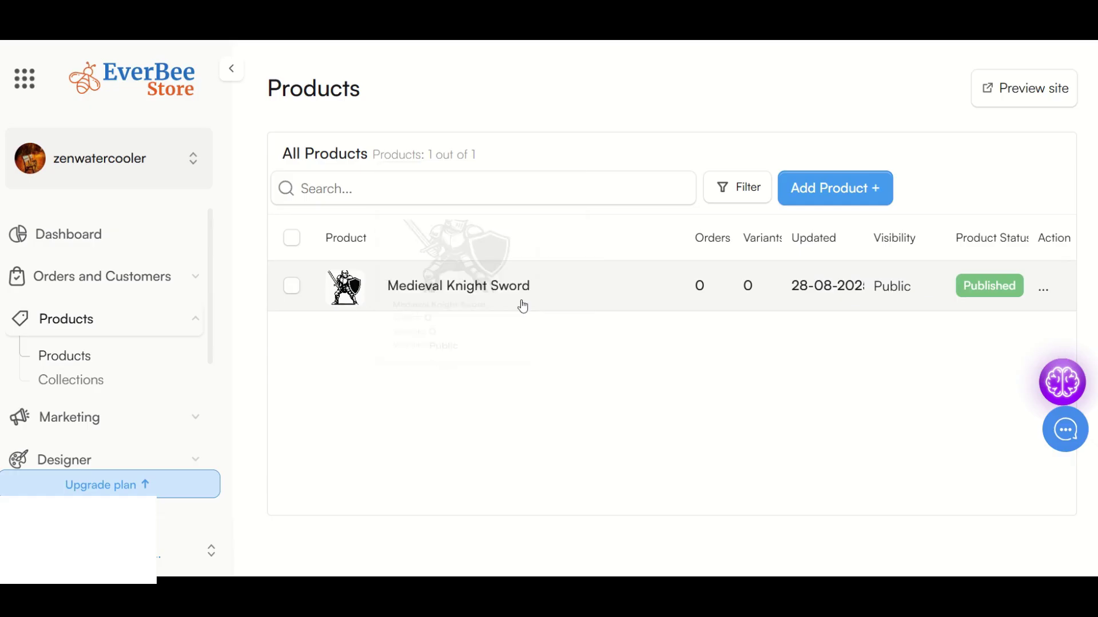
{"action": "left_click", "coordinate": [493, 299]}
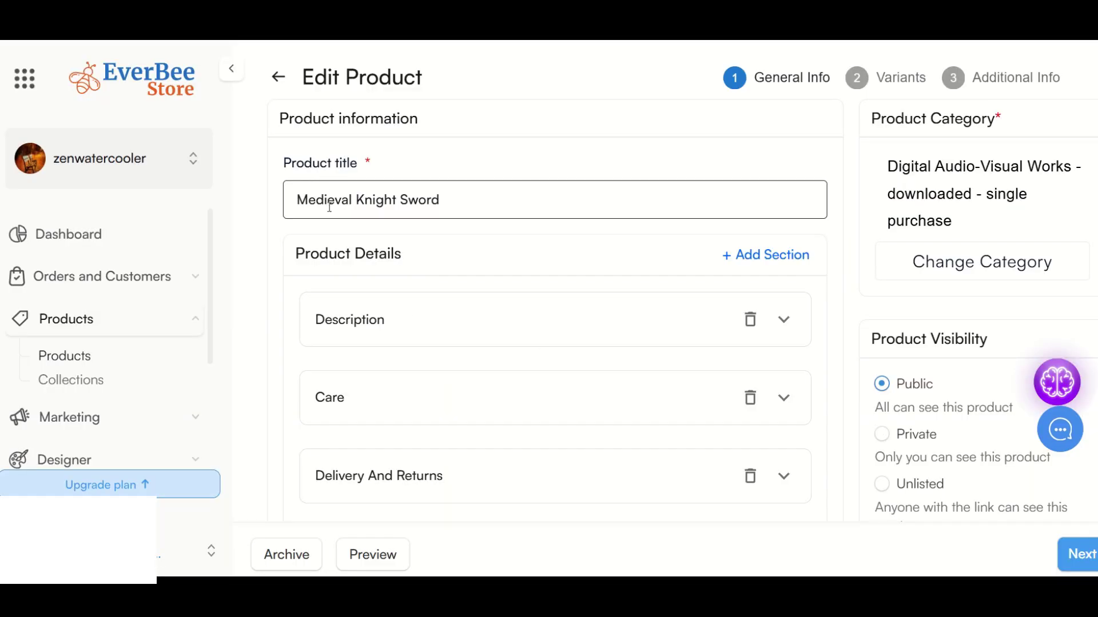
{"action": "scroll", "coordinate": [330, 207], "scroll_direction": "down", "scroll_amount": 2}
{"action": "left_click", "coordinate": [366, 247]}
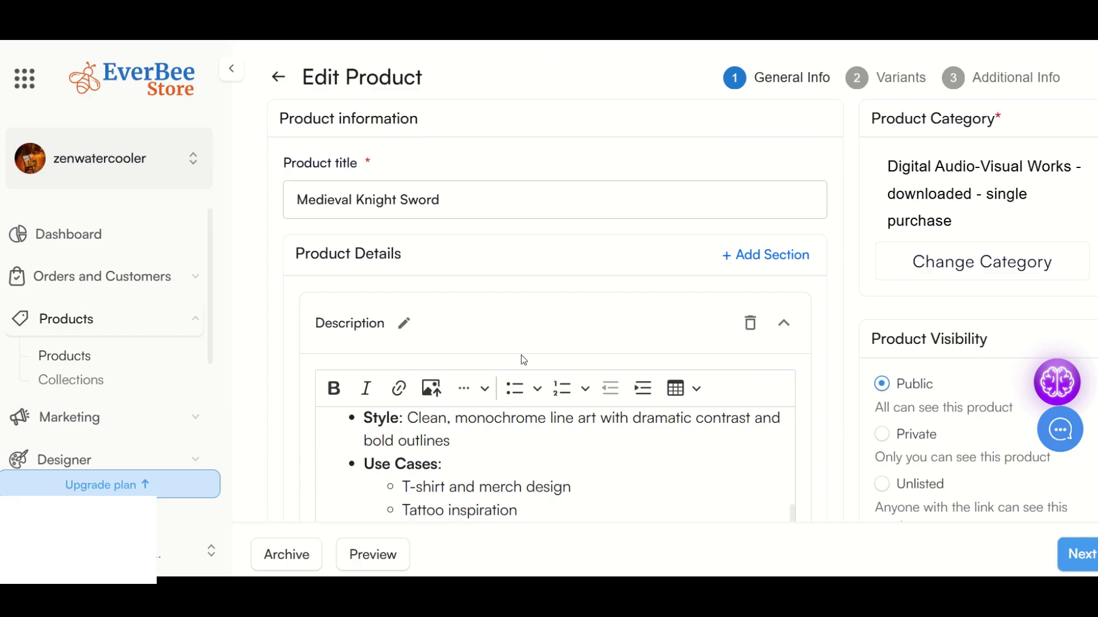
{"action": "scroll", "coordinate": [548, 382], "scroll_direction": "down", "scroll_amount": 6}
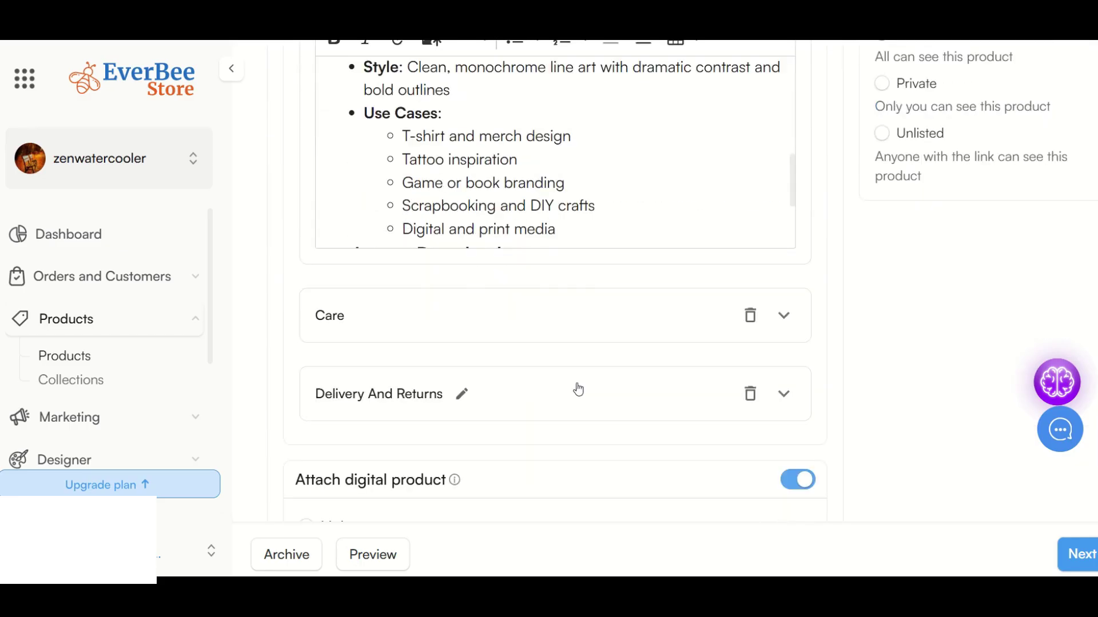
{"action": "left_click", "coordinate": [1072, 559]}
{"action": "left_click", "coordinate": [1071, 559]}
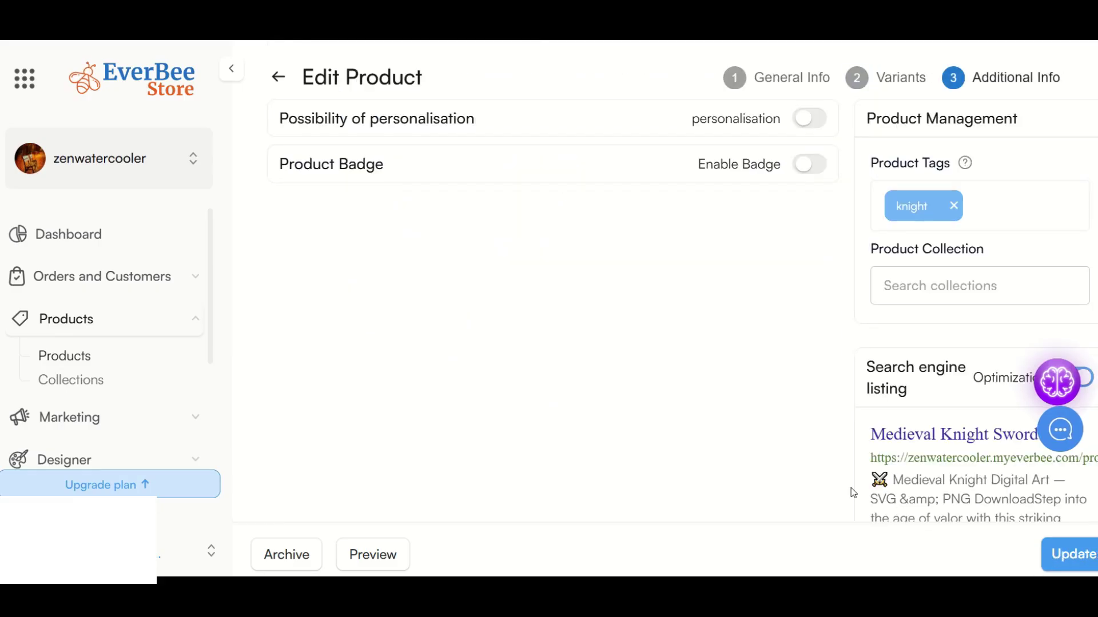
{"action": "left_click", "coordinate": [1067, 555]}
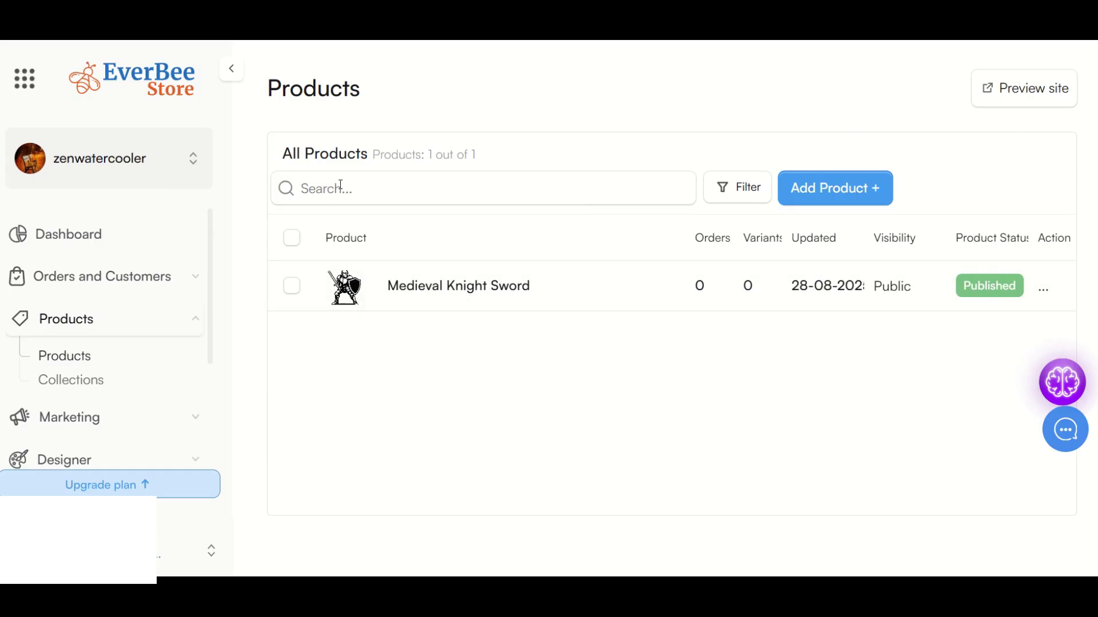
Go to the Dashboard and copy the store's domain
{"action": "left_click", "coordinate": [88, 236]}
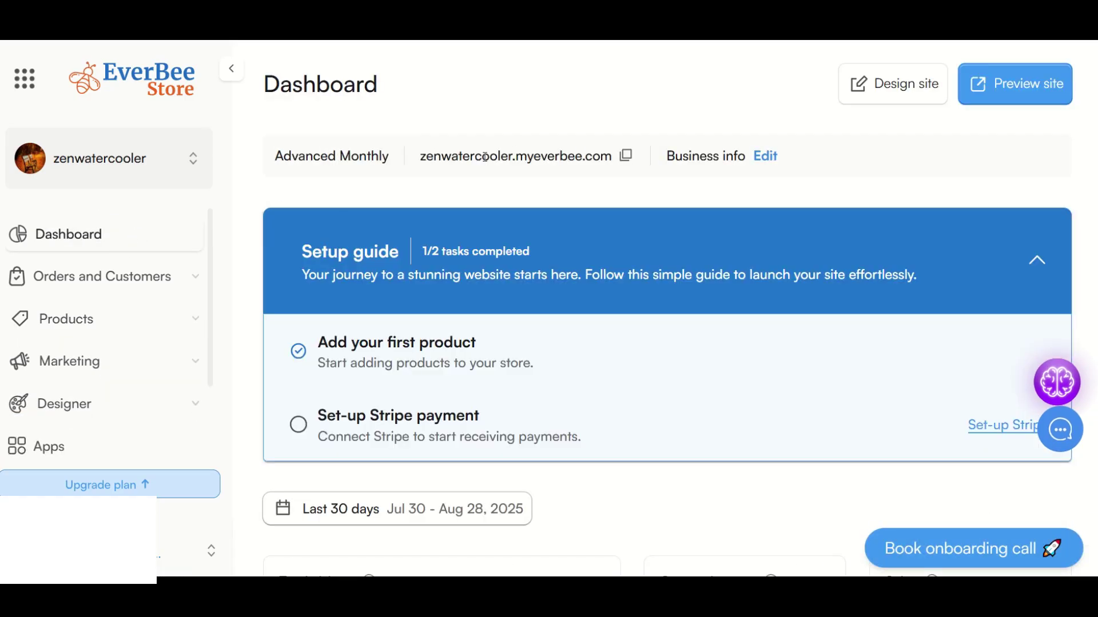
{"action": "left_click", "coordinate": [626, 156]}
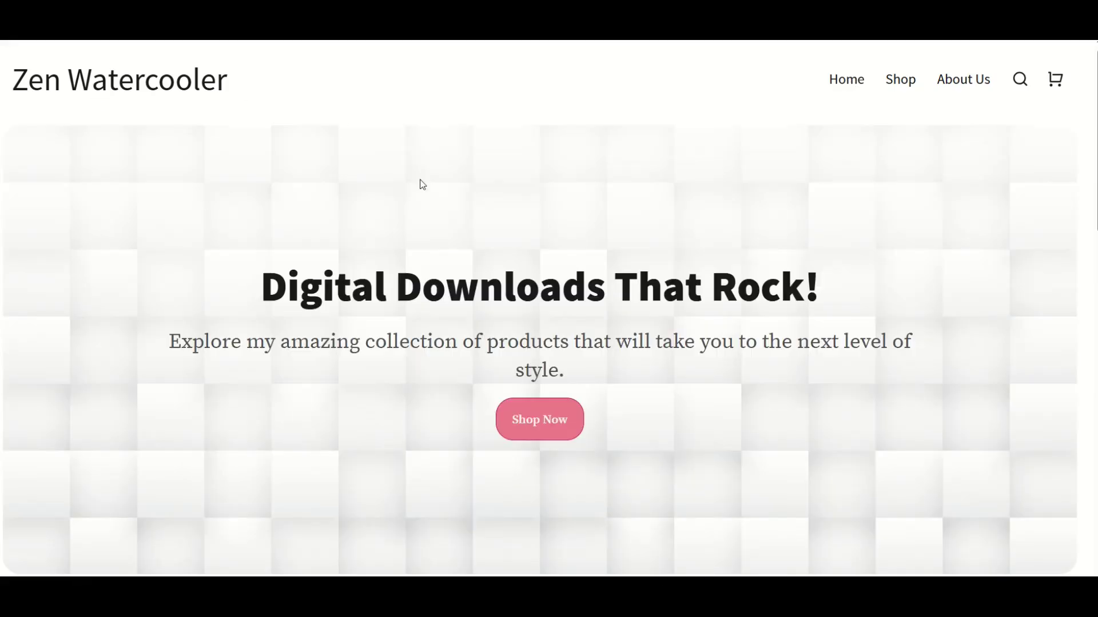
On the storefront, open Medieval Knight Sword ($3.00) and expand its description
{"action": "scroll", "coordinate": [419, 184], "scroll_direction": "down", "scroll_amount": 8}
{"action": "scroll", "coordinate": [531, 196], "scroll_direction": "down", "scroll_amount": 2}
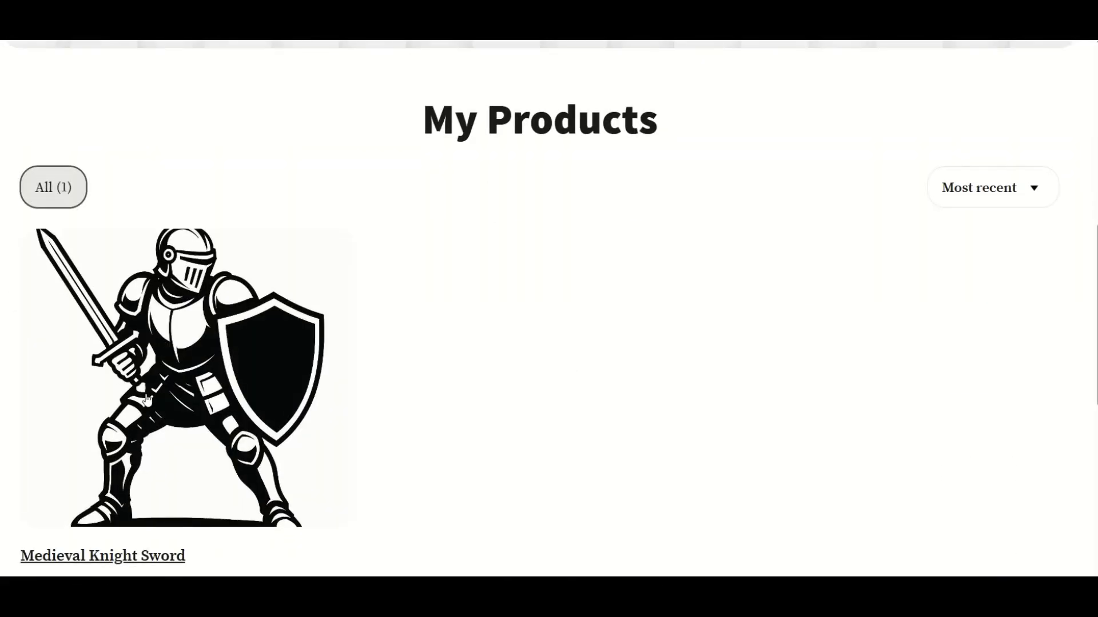
{"action": "scroll", "coordinate": [142, 404], "scroll_direction": "down", "scroll_amount": 2}
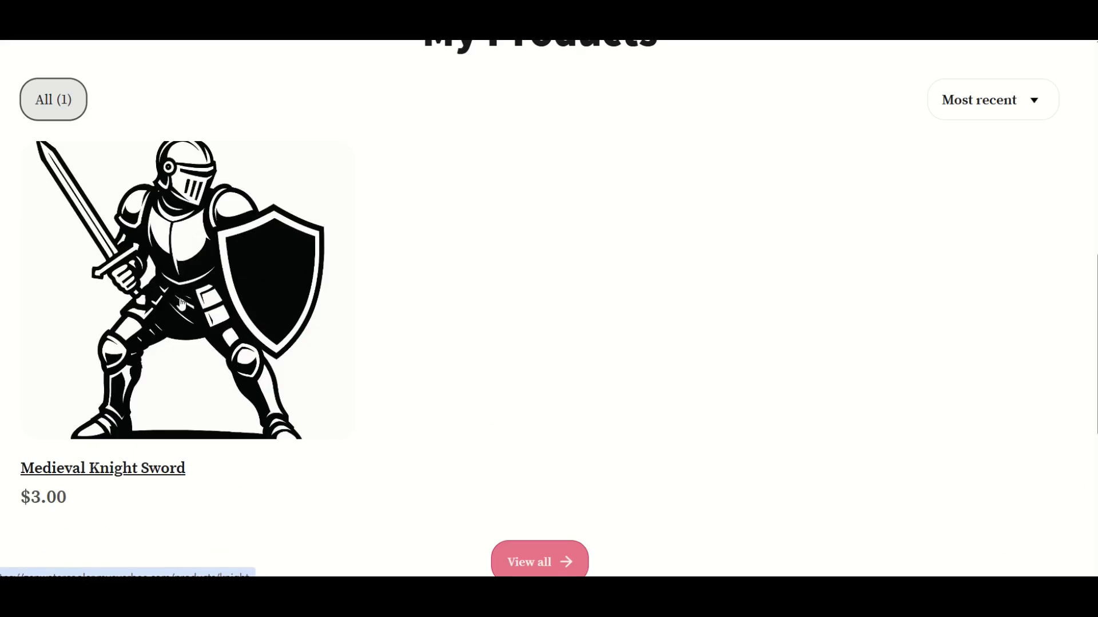
{"action": "left_click", "coordinate": [295, 266]}
{"action": "scroll", "coordinate": [320, 226], "scroll_direction": "down", "scroll_amount": 1}
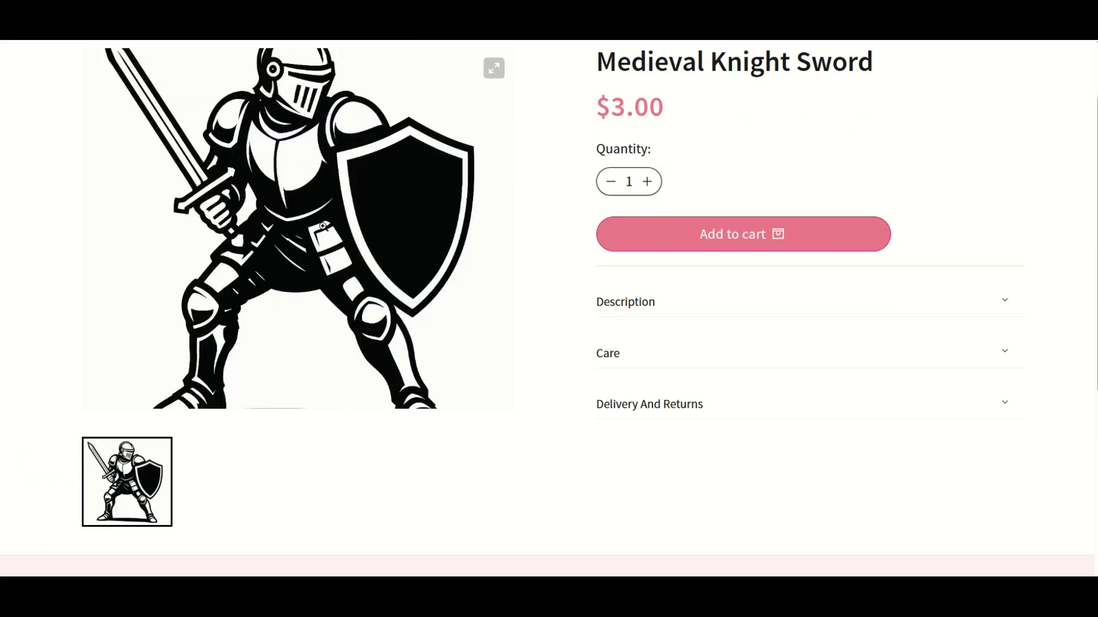
{"action": "scroll", "coordinate": [525, 231], "scroll_direction": "up", "scroll_amount": 1}
{"action": "scroll", "coordinate": [709, 332], "scroll_direction": "down", "scroll_amount": 2}
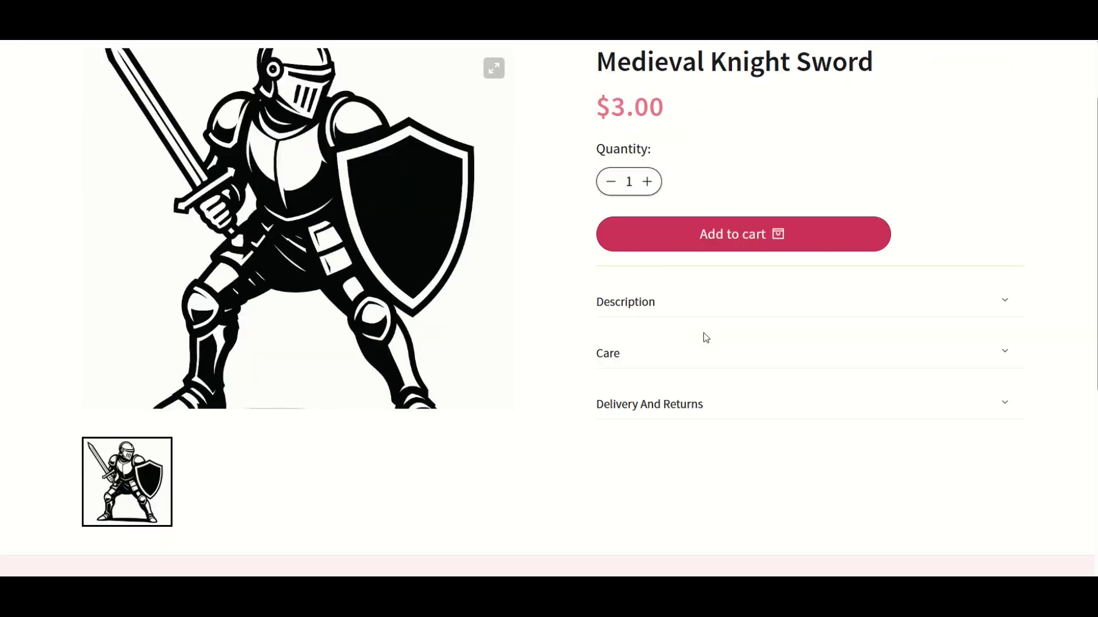
{"action": "left_click", "coordinate": [655, 300]}
{"action": "scroll", "coordinate": [633, 322], "scroll_direction": "down", "scroll_amount": 6}
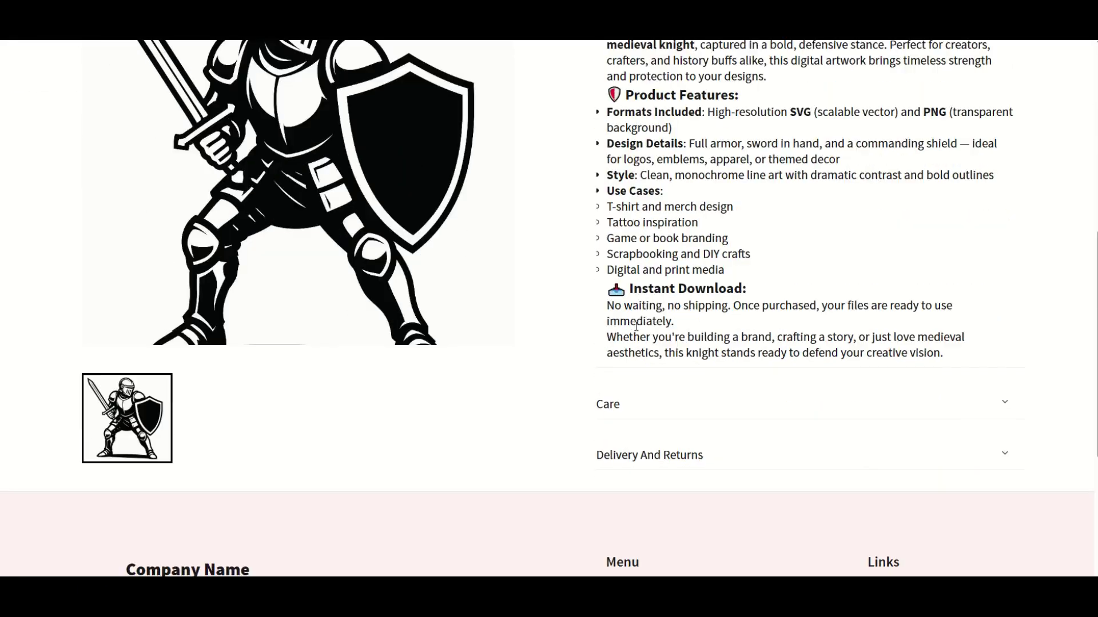
{"action": "scroll", "coordinate": [635, 325], "scroll_direction": "up", "scroll_amount": 8}
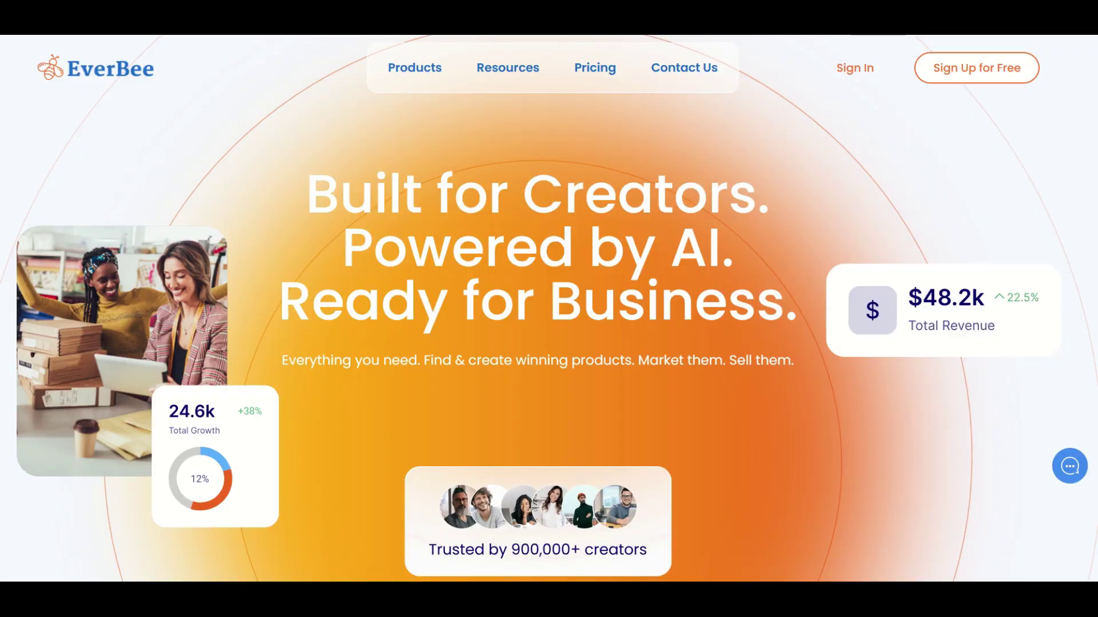
Scroll the EverBee homepage past the hero banner to the Research & Find Winning Products section
{"action": "scroll", "coordinate": [549, 308], "scroll_direction": "down", "scroll_amount": 10}
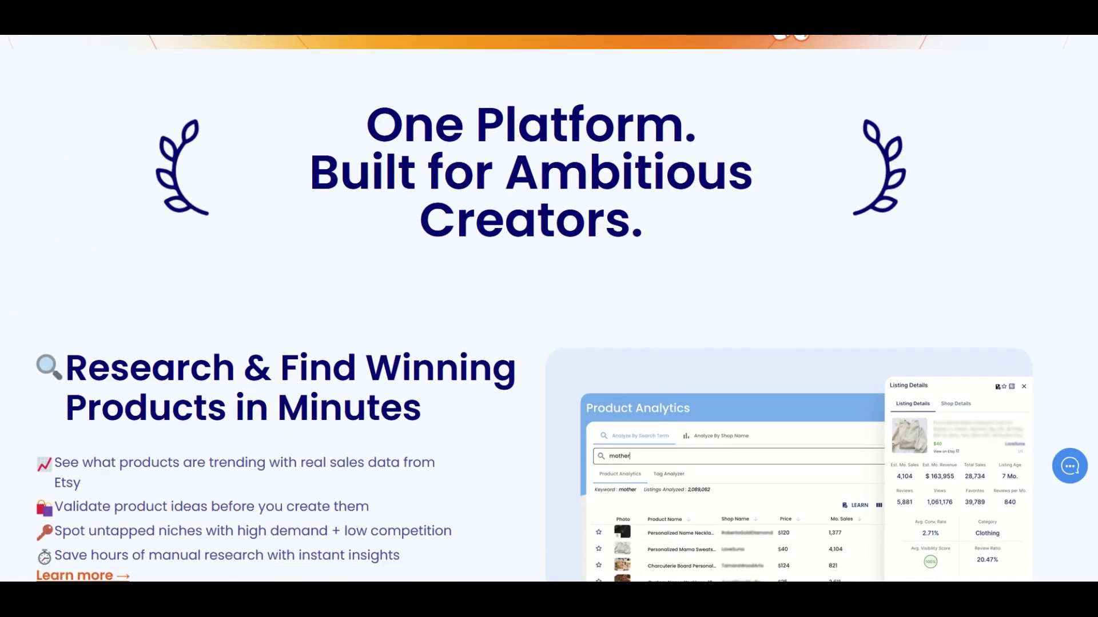
{"action": "scroll", "coordinate": [549, 309], "scroll_direction": "down", "scroll_amount": 12}
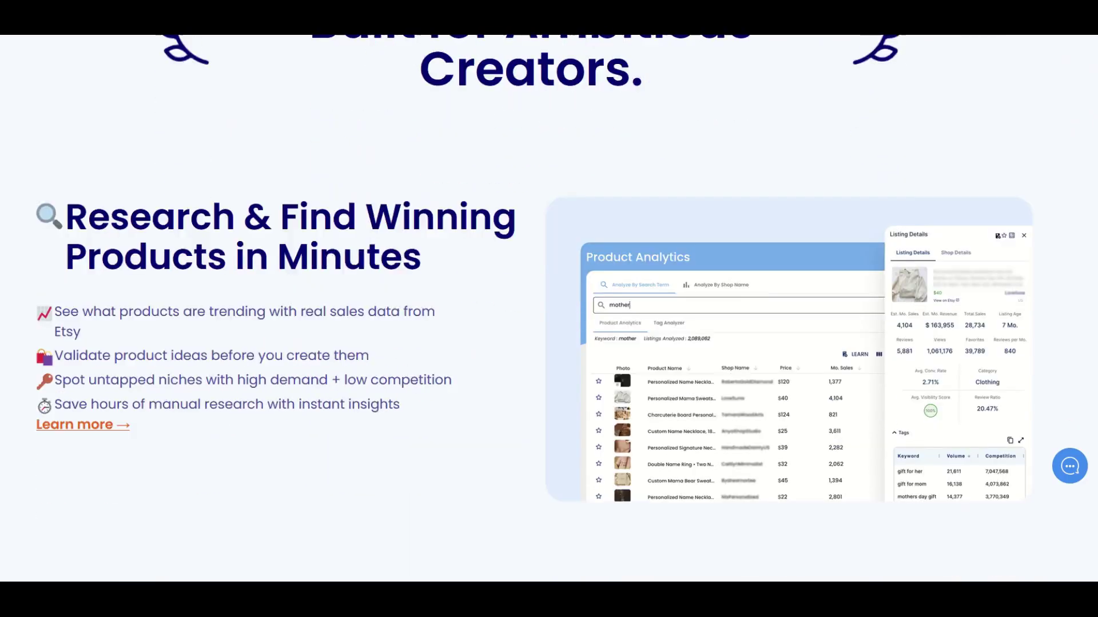